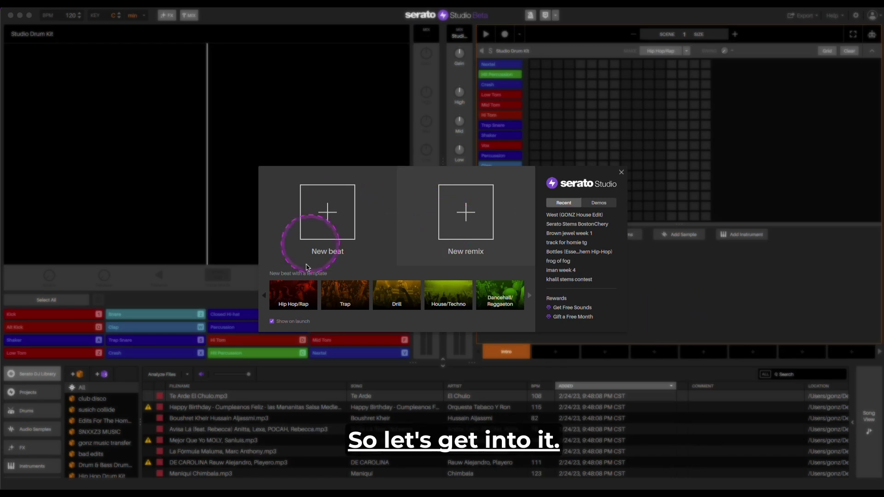
# - Start a new remix in Song View and drag the divider up to enlarge the timeline
pyautogui.click(466, 214)
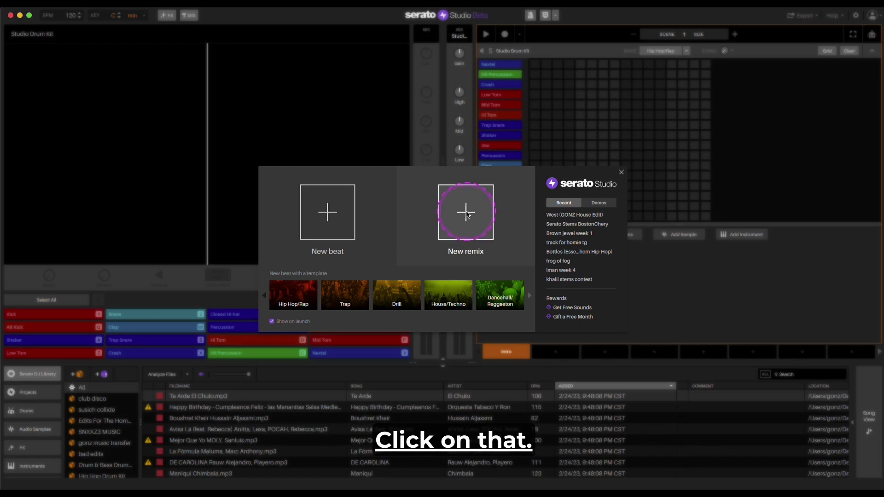
pyautogui.click(466, 213)
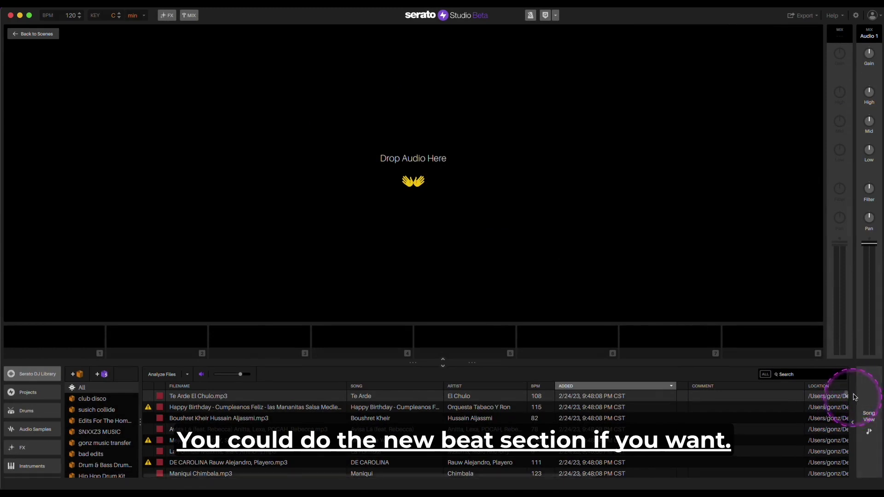
pyautogui.click(867, 418)
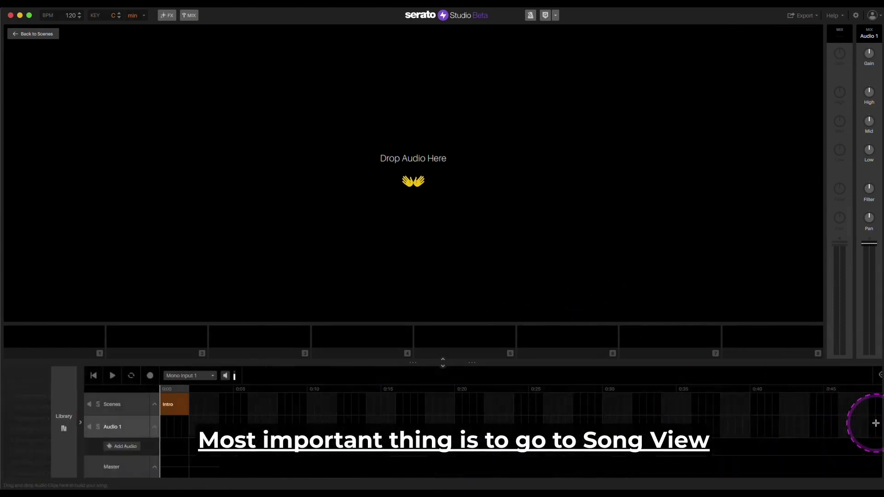
pyautogui.click(409, 362)
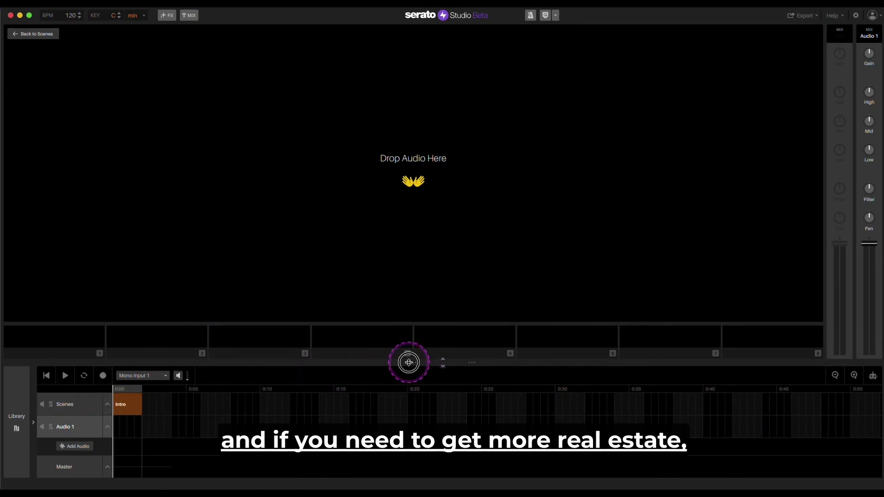
pyautogui.moveTo(409, 362); pyautogui.dragTo(472, 203)
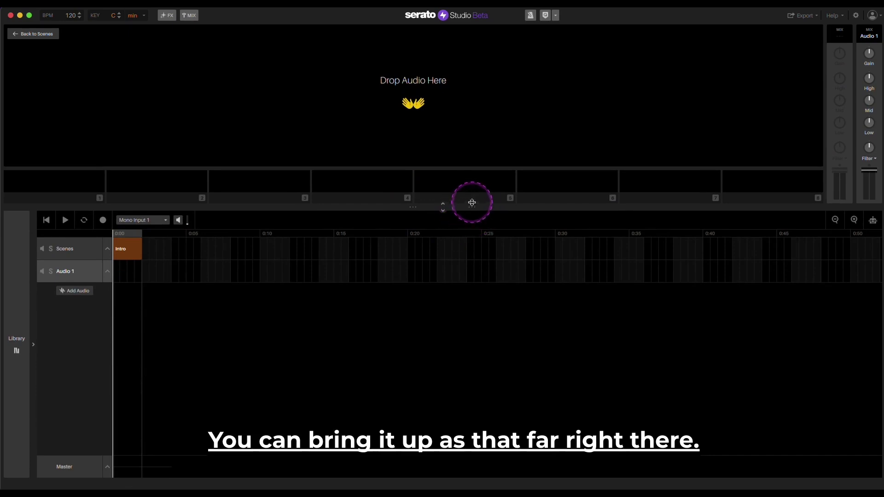
# - Drag the High_Klassified 3 Words mp3 from the Desktop in Finder onto Audio 1
pyautogui.moveTo(128, 492)
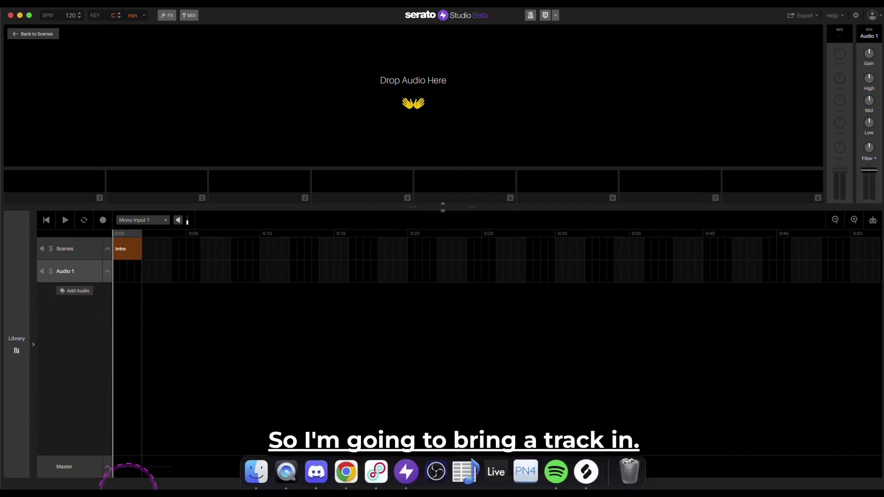
pyautogui.click(264, 477)
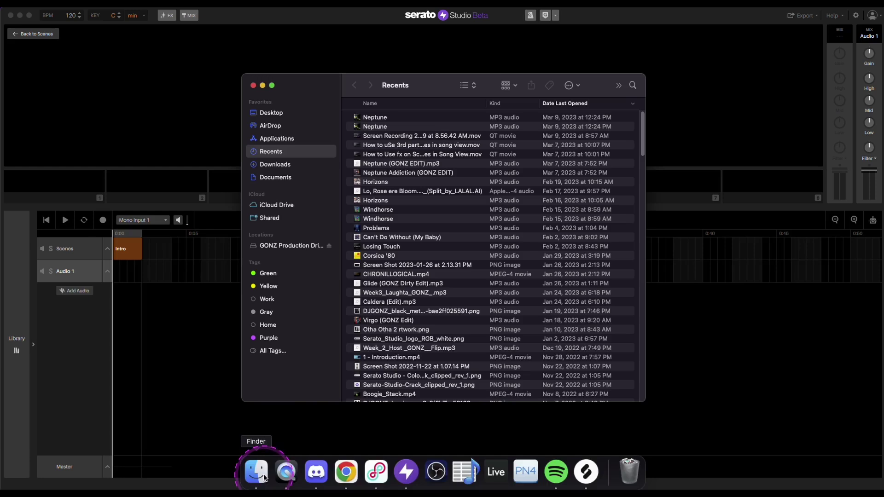
pyautogui.click(275, 139)
pyautogui.click(270, 116)
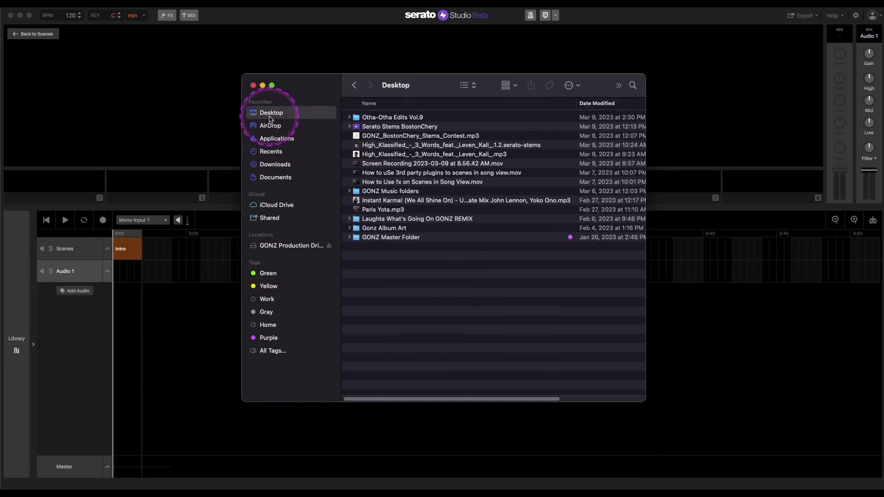
pyautogui.click(398, 155)
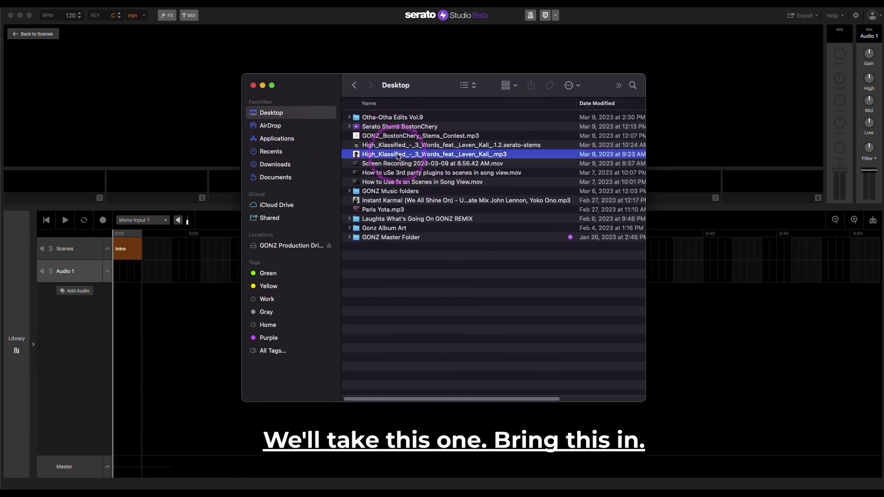
pyautogui.moveTo(407, 157); pyautogui.dragTo(132, 135)
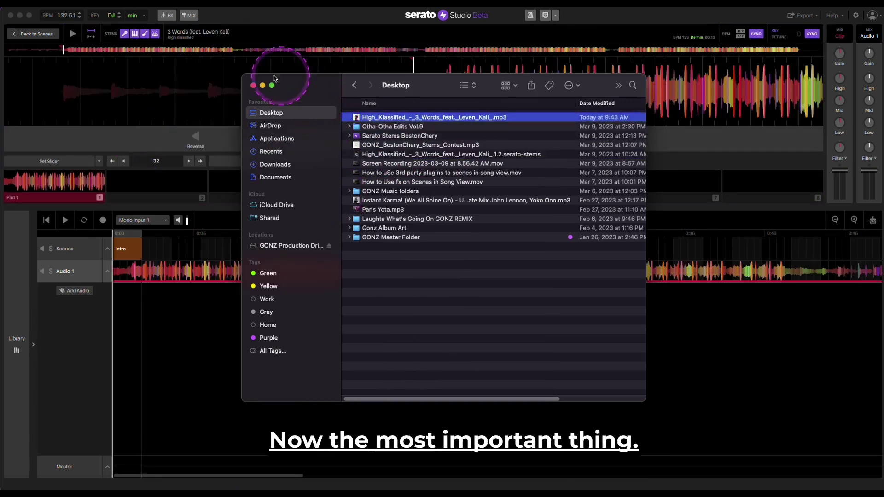
# - Minimize Finder, play 3 Words with the vocal stem toggled, then stop with vocals muted
pyautogui.click(262, 86)
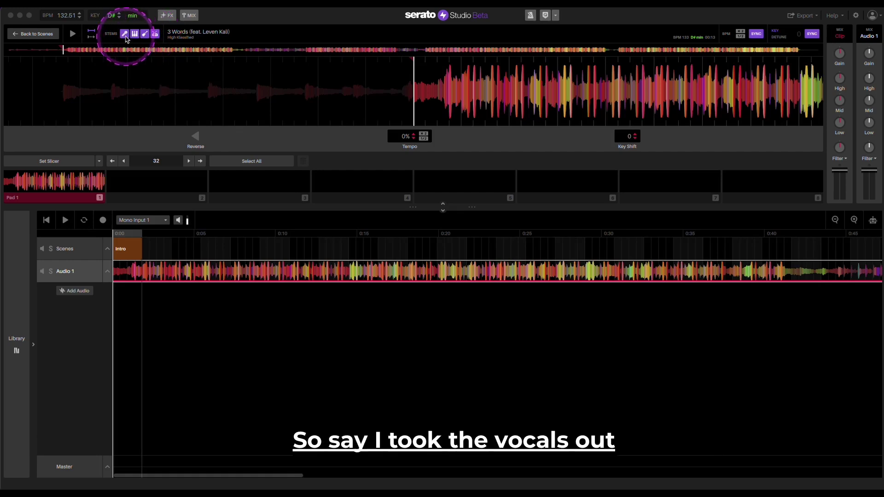
pyautogui.click(126, 37)
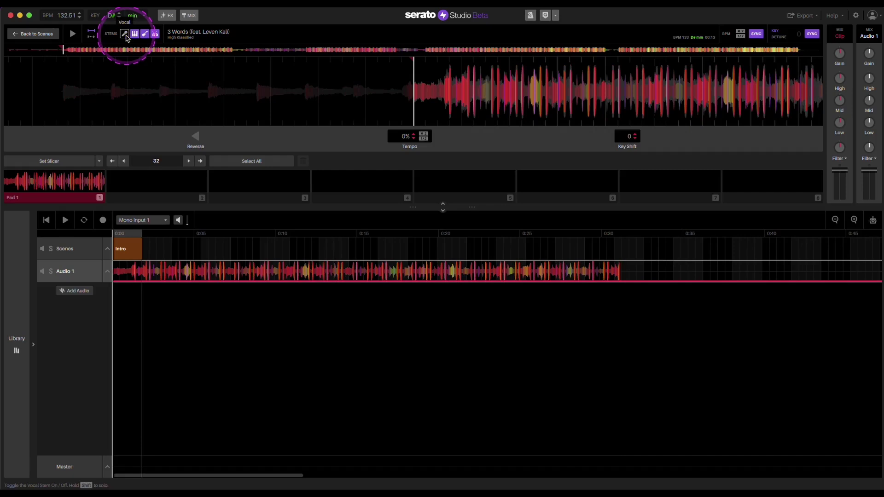
pyautogui.click(72, 35)
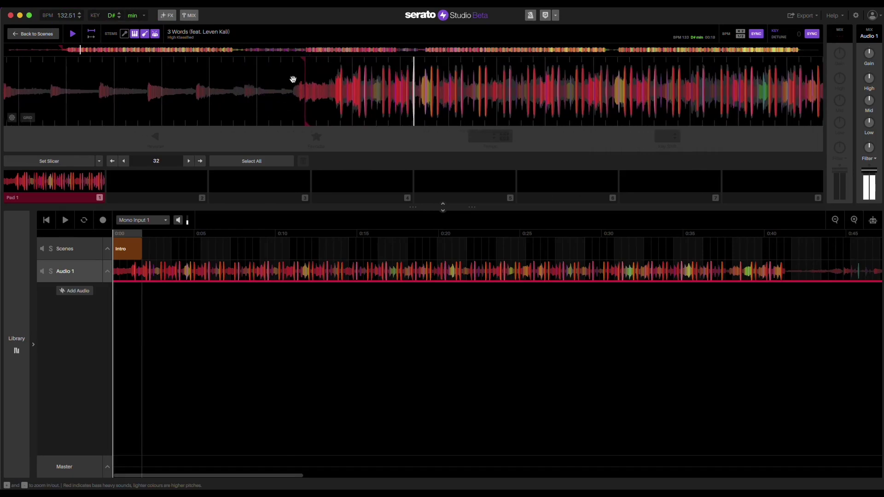
pyautogui.click(125, 34)
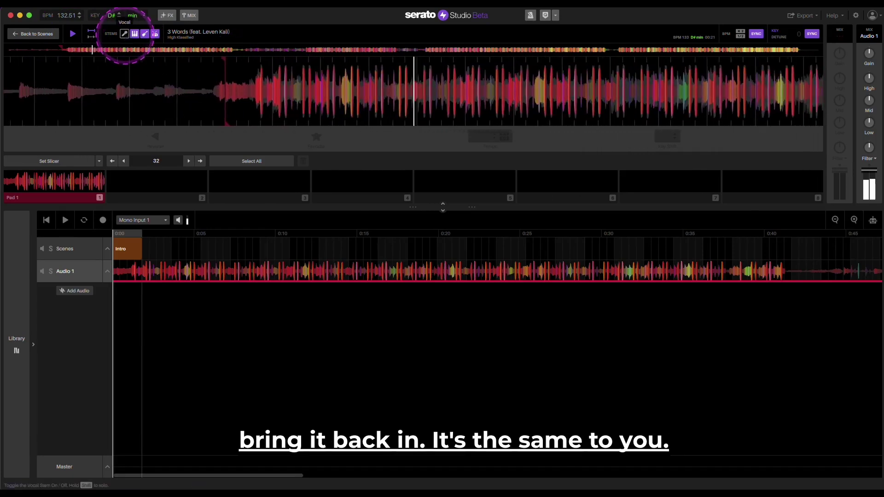
pyautogui.click(125, 37)
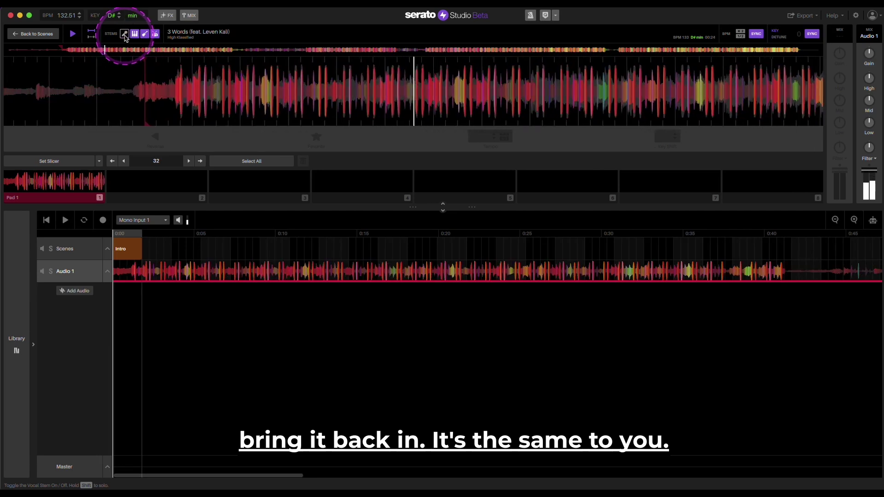
pyautogui.press('space')
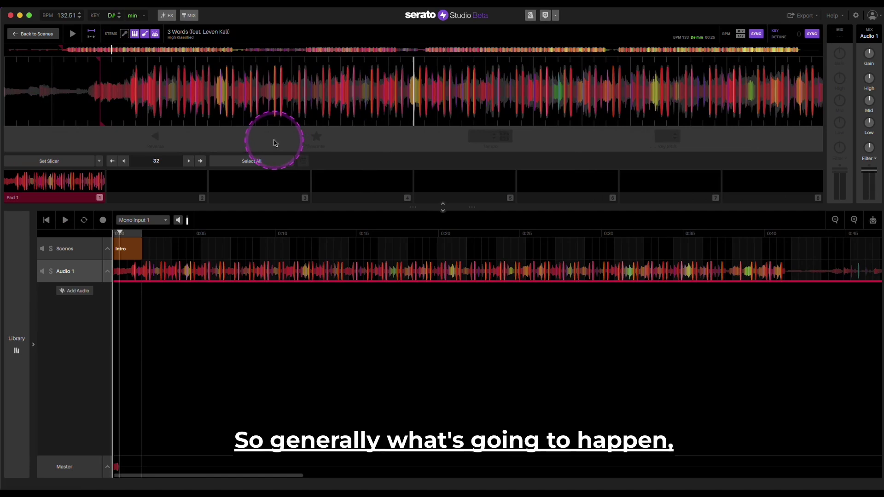
# - Duplicate Audio 1 as Audio 2, mute the melody stem, and reselect Audio 1
pyautogui.rightClick(90, 269)
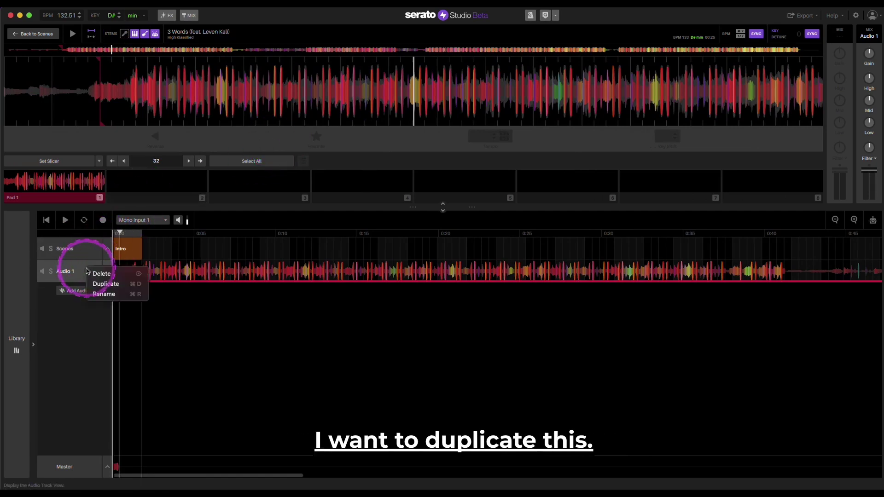
pyautogui.click(117, 285)
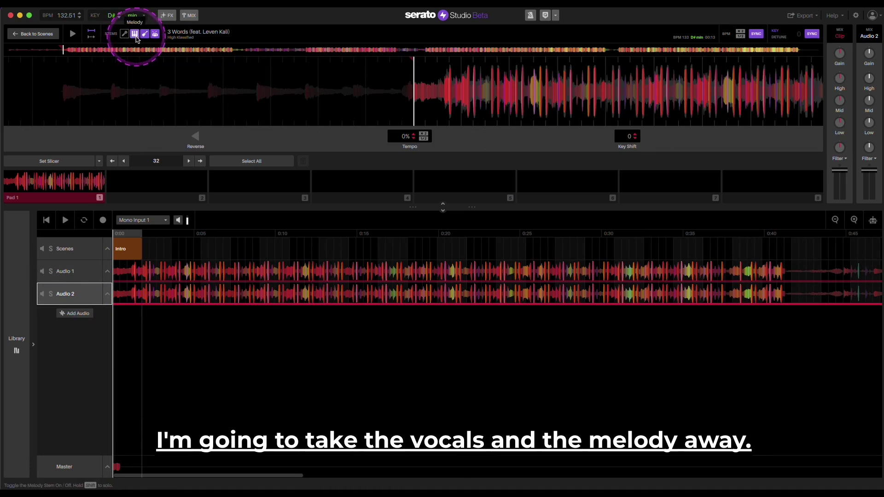
pyautogui.click(135, 34)
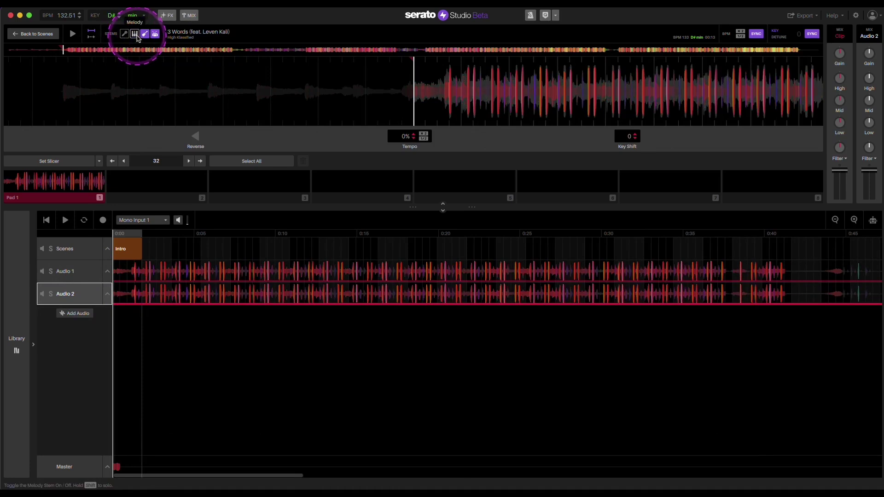
pyautogui.click(84, 275)
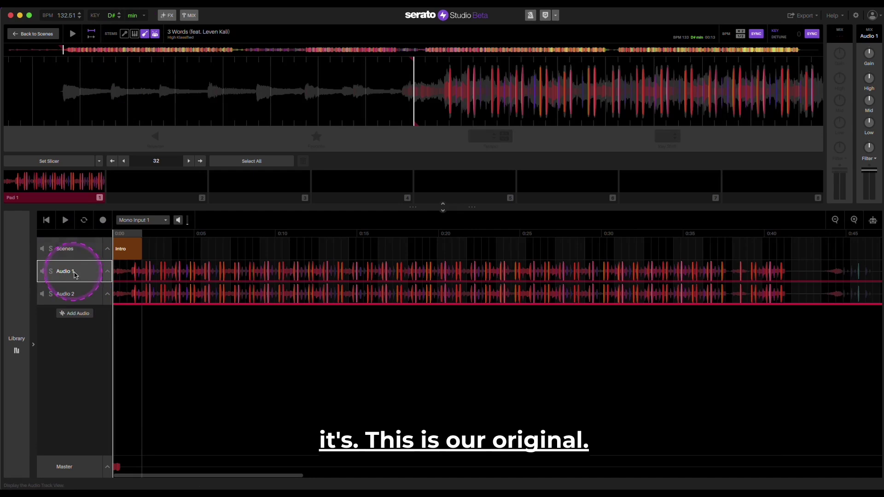
# - Rename the Audio 1 track to 'Full track'
pyautogui.rightClick(73, 273)
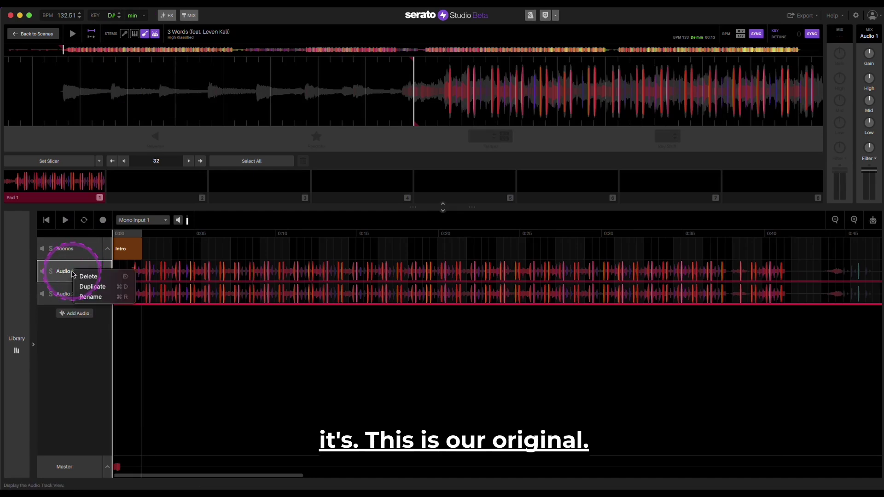
pyautogui.click(94, 296)
pyautogui.write('Fu')
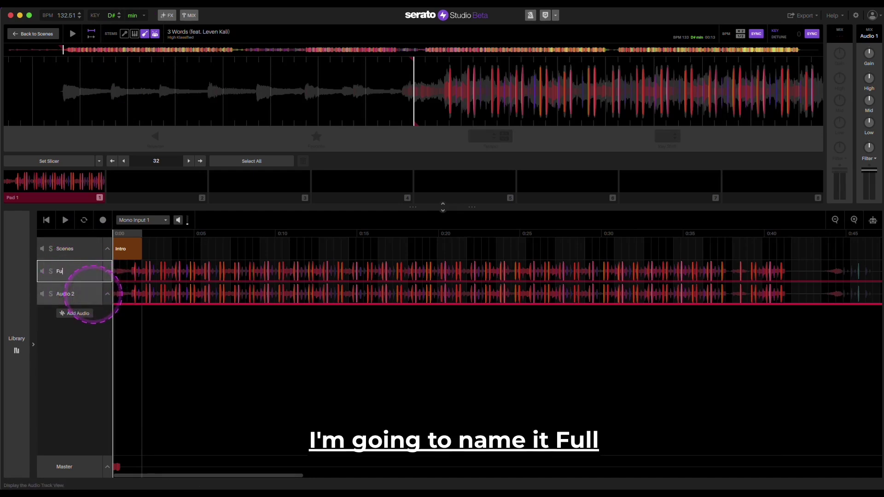
pyautogui.write('ll t')
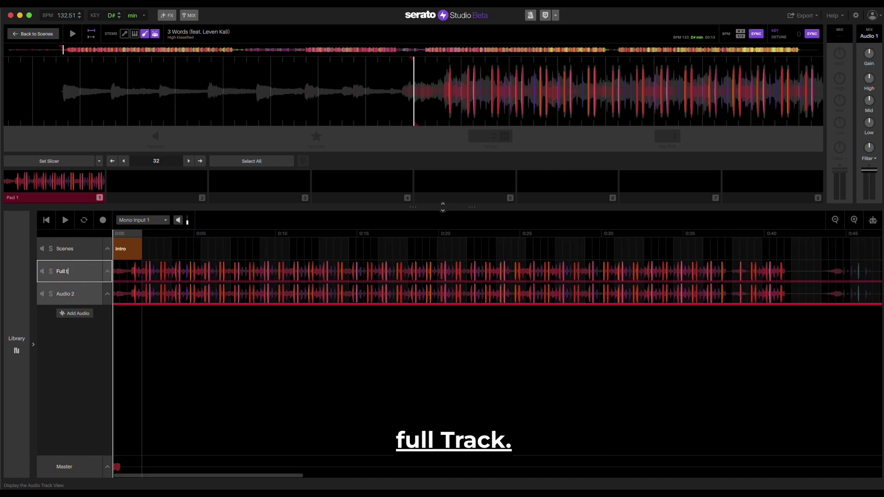
pyautogui.write('rack')
pyautogui.press('Return')
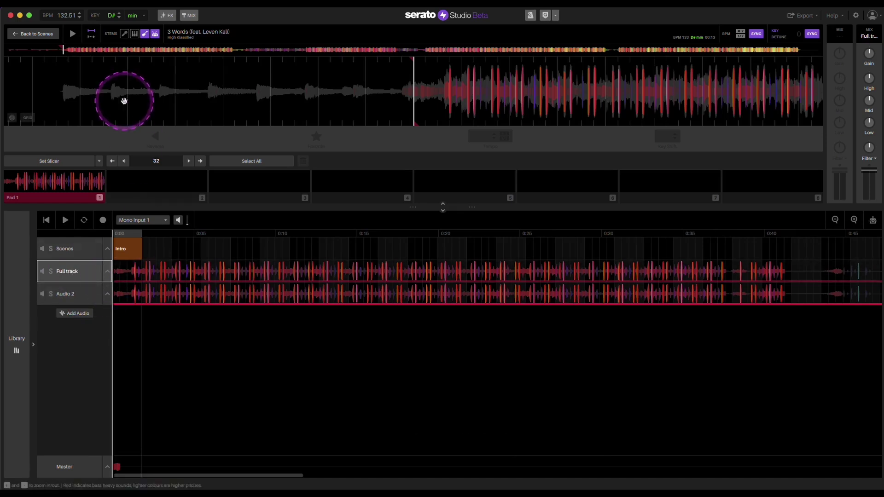
# - Toggle the vocal, melody and bass stems, ending with all four stems switched on
pyautogui.click(135, 34)
pyautogui.click(125, 33)
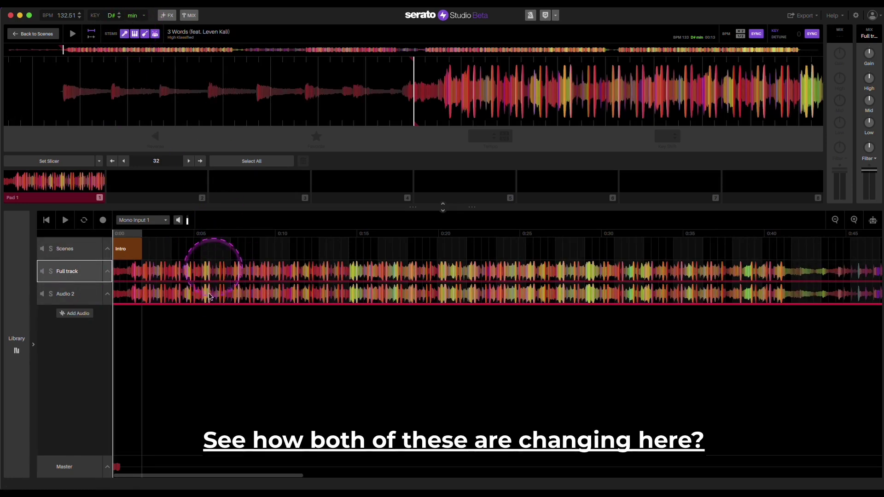
pyautogui.click(135, 33)
pyautogui.click(124, 34)
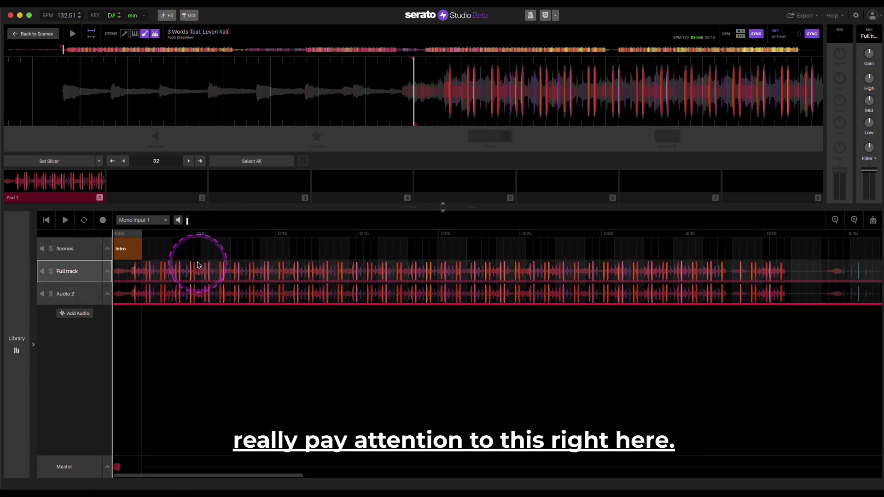
pyautogui.moveTo(194, 259)
pyautogui.mouseDown()
pyautogui.moveTo(187, 309)
pyautogui.moveTo(368, 342)
pyautogui.moveTo(426, 316)
pyautogui.moveTo(414, 280)
pyautogui.moveTo(190, 259)
pyautogui.mouseUp()
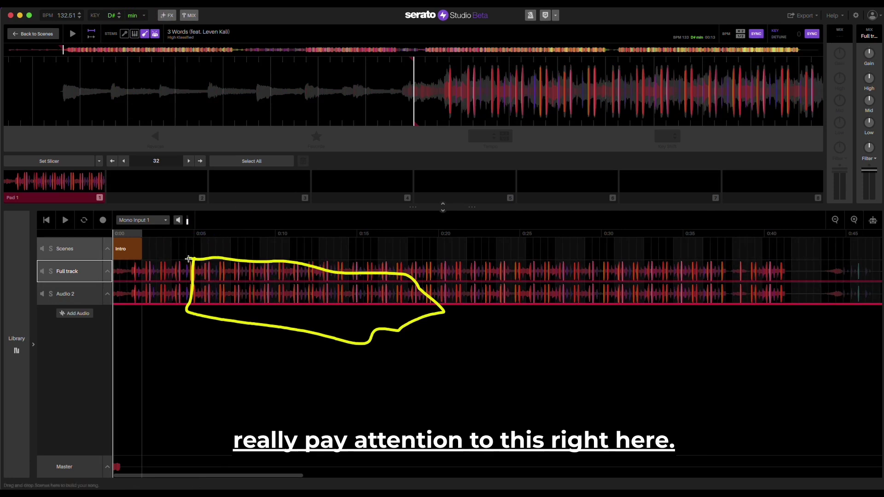
pyautogui.click(145, 36)
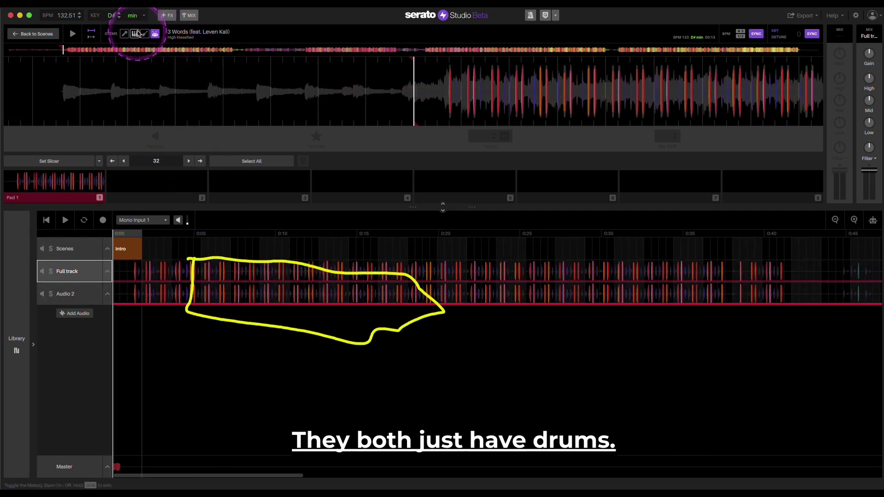
pyautogui.click(145, 35)
pyautogui.click(134, 34)
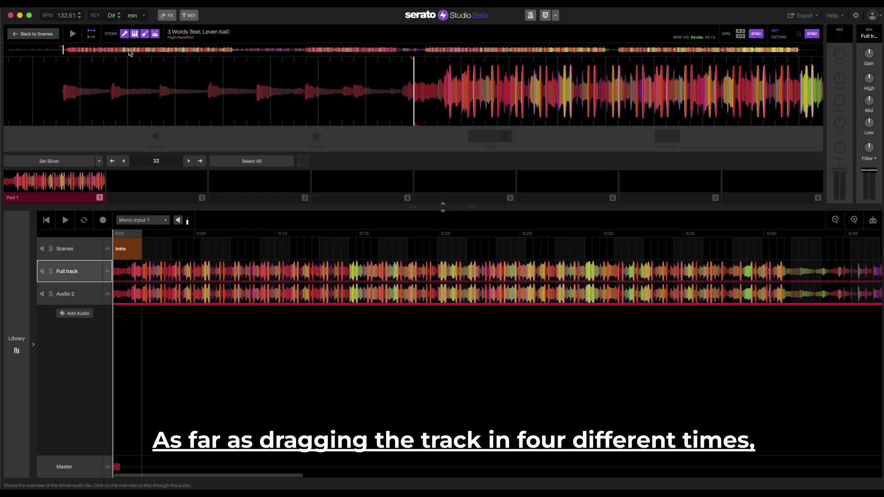
pyautogui.click(268, 20)
pyautogui.click(219, 204)
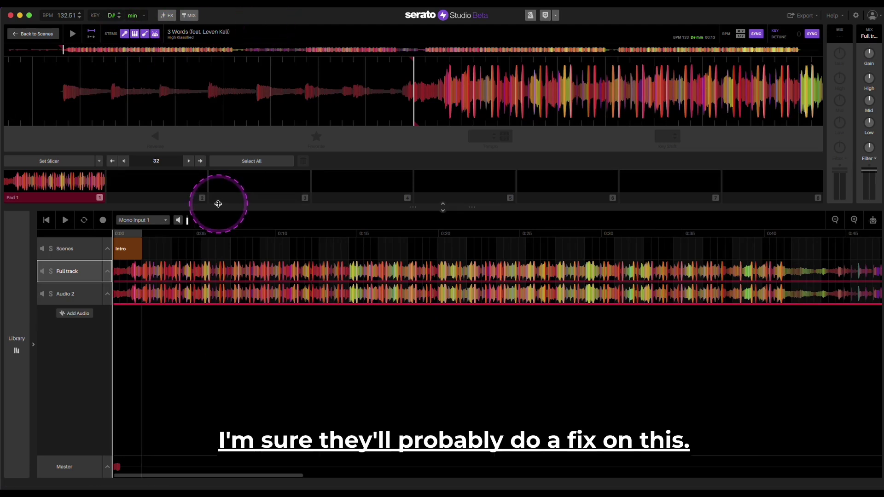
# - Delete the extra Audio 2 track
pyautogui.click(66, 294)
pyautogui.rightClick(79, 292)
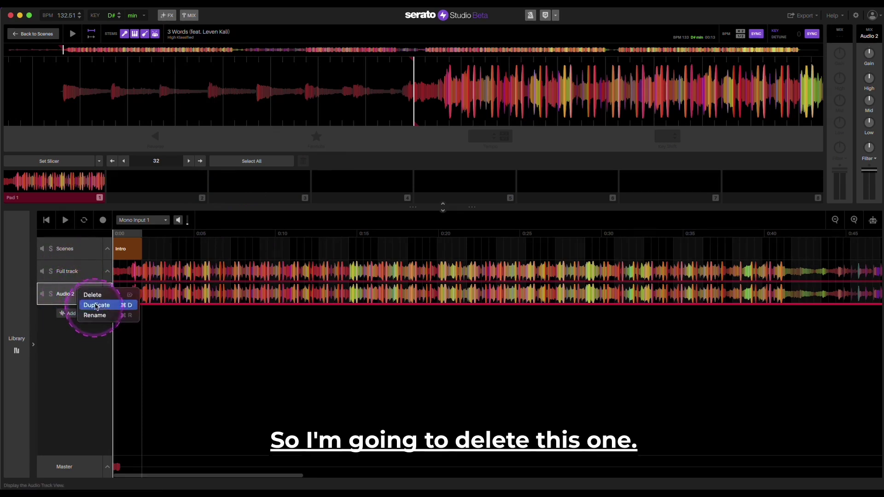
pyautogui.click(92, 295)
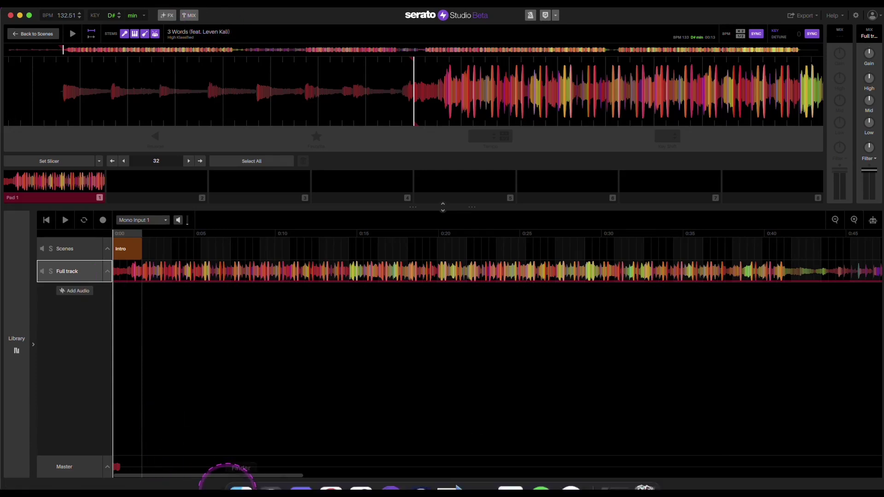
# - Drag the 3 Words mp3 from Finder four times to create Audio 1–4, then close Finder
pyautogui.moveTo(219, 482)
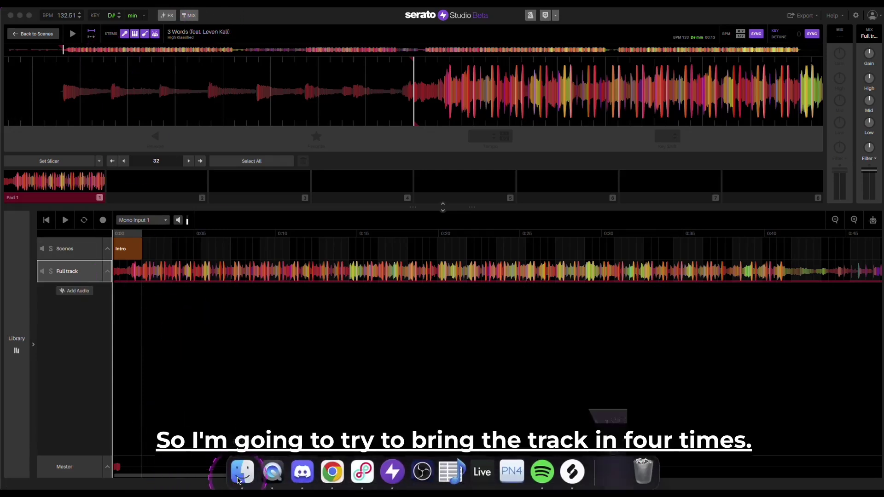
pyautogui.click(615, 472)
pyautogui.moveTo(391, 121); pyautogui.dragTo(65, 325)
pyautogui.moveTo(385, 121); pyautogui.dragTo(79, 326)
pyautogui.moveTo(385, 121); pyautogui.dragTo(79, 355)
pyautogui.moveTo(375, 119); pyautogui.dragTo(69, 415)
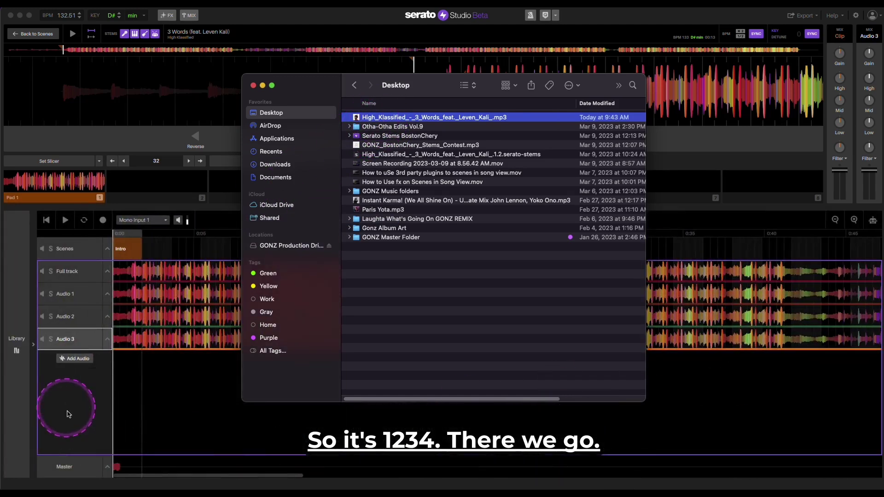
pyautogui.click(253, 85)
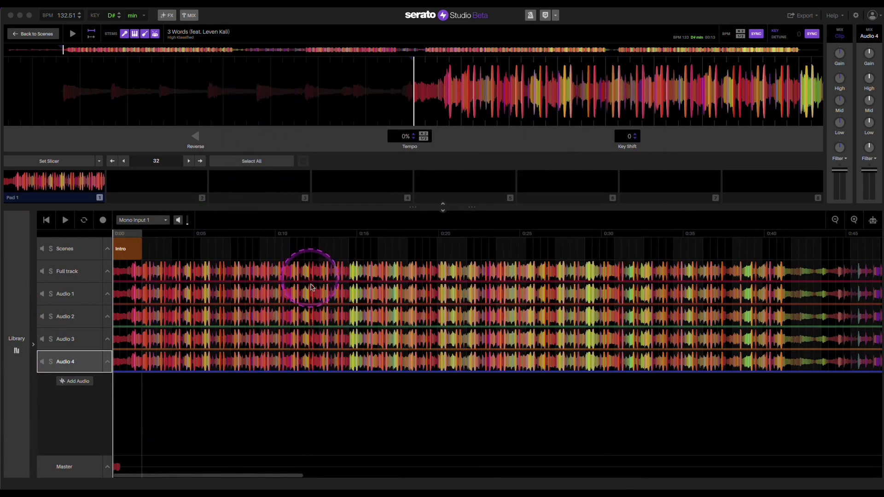
# - Rename Audio 1 to 'Vocals' and Audio 2 to 'melody'
pyautogui.rightClick(72, 296)
pyautogui.click(86, 320)
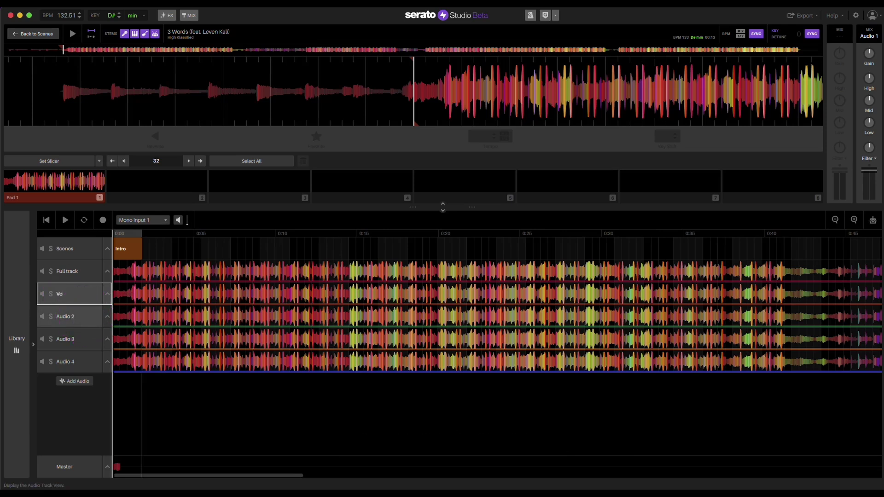
pyautogui.write('Vocals')
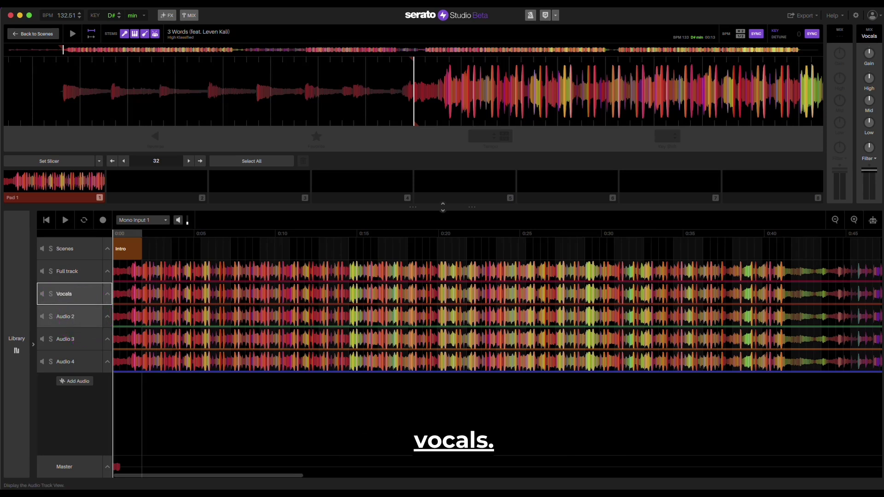
pyautogui.click(78, 316)
pyautogui.rightClick(79, 318)
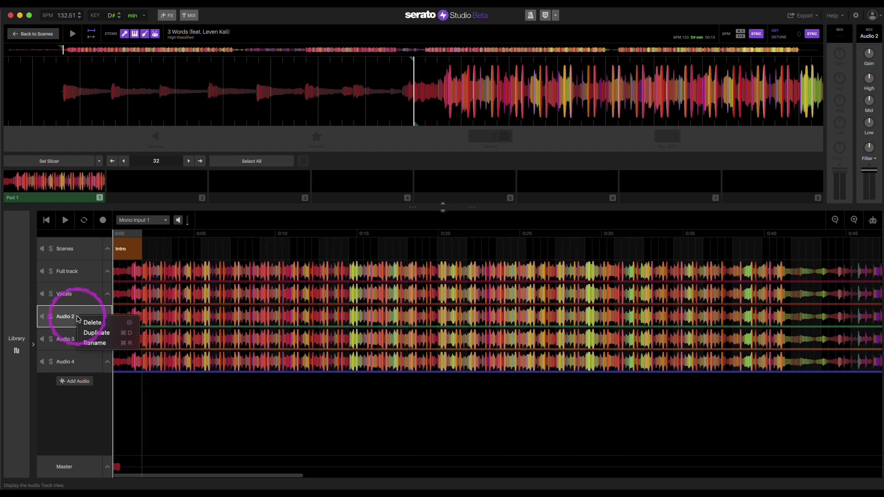
pyautogui.click(90, 343)
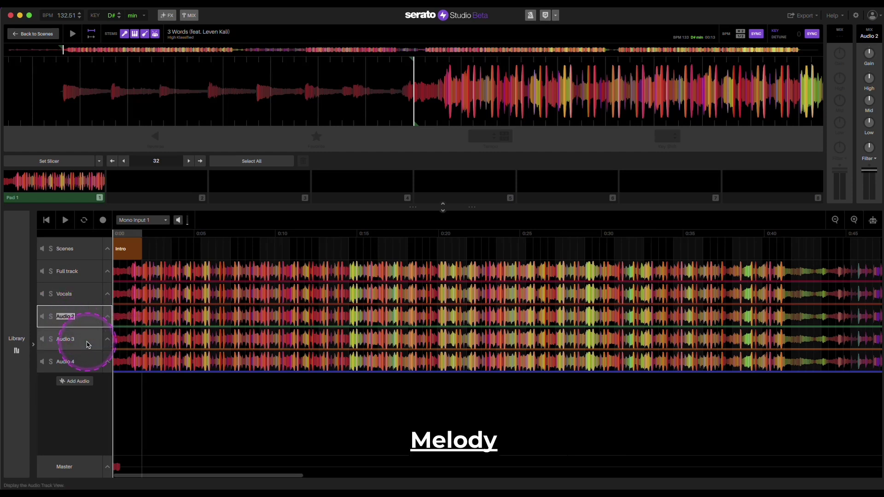
pyautogui.write('me')
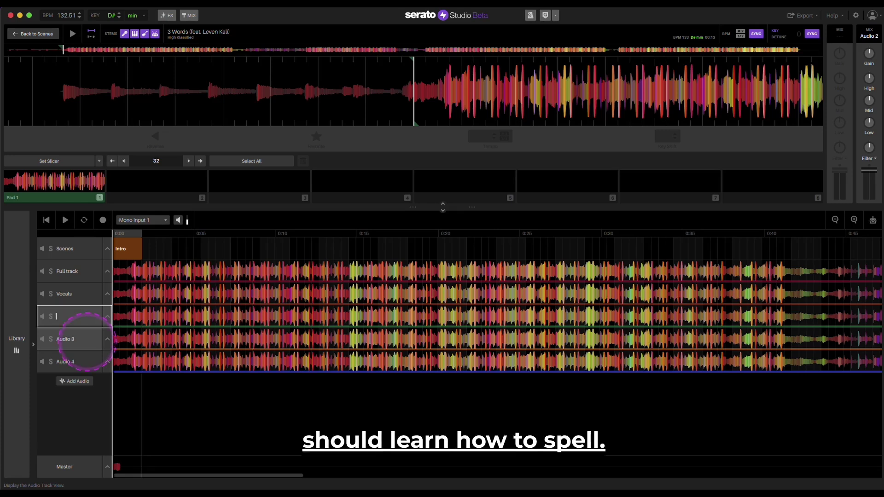
pyautogui.write('lody')
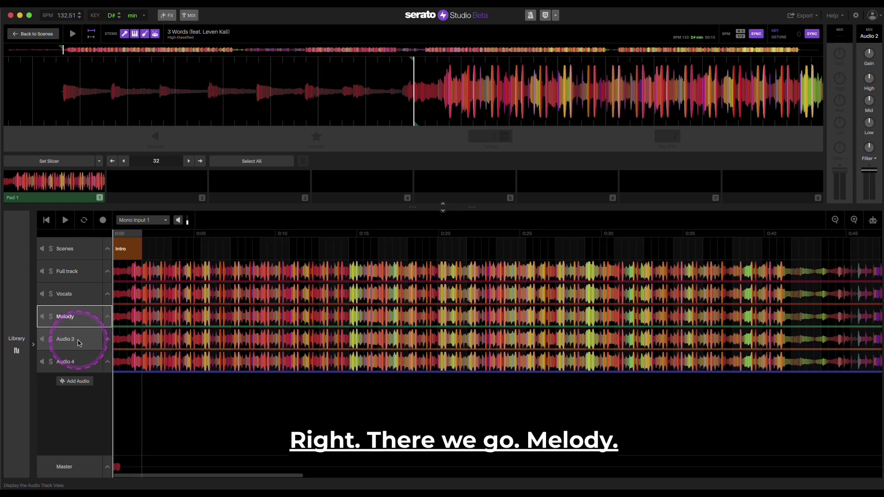
# - Rename Audio 3 to 'Bass', correct Audio 2 to 'Melody', and rename Audio 4 to 'Drums'
pyautogui.rightClick(77, 343)
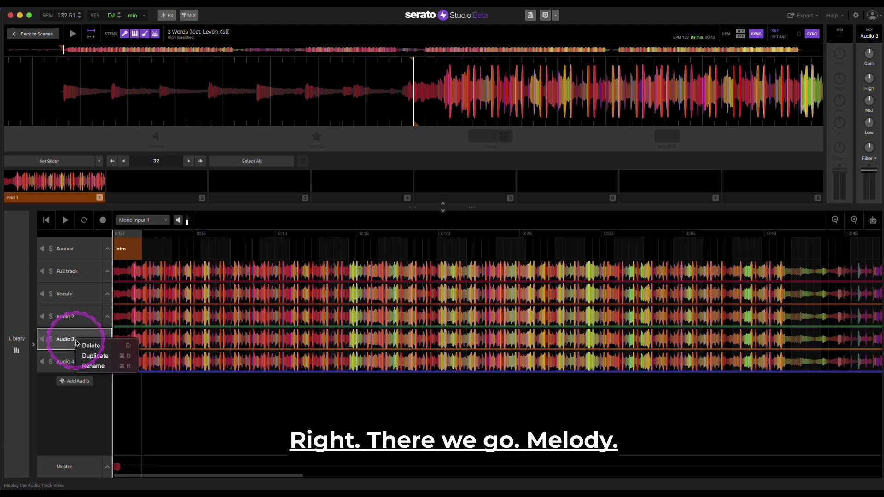
pyautogui.click(92, 366)
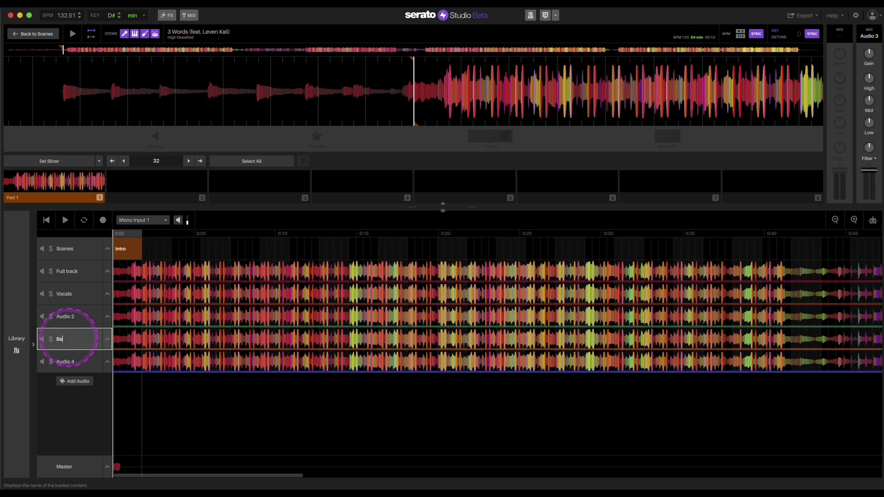
pyautogui.write('ss')
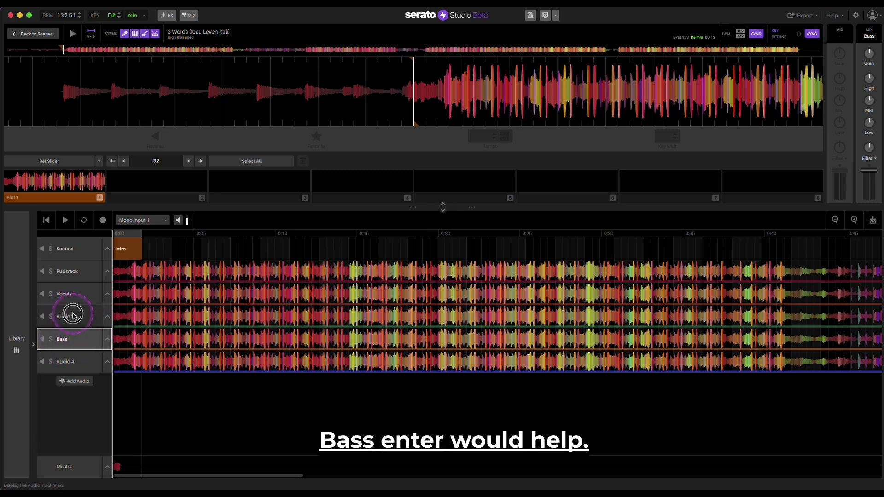
pyautogui.click(72, 315)
pyautogui.rightClick(73, 315)
pyautogui.click(90, 339)
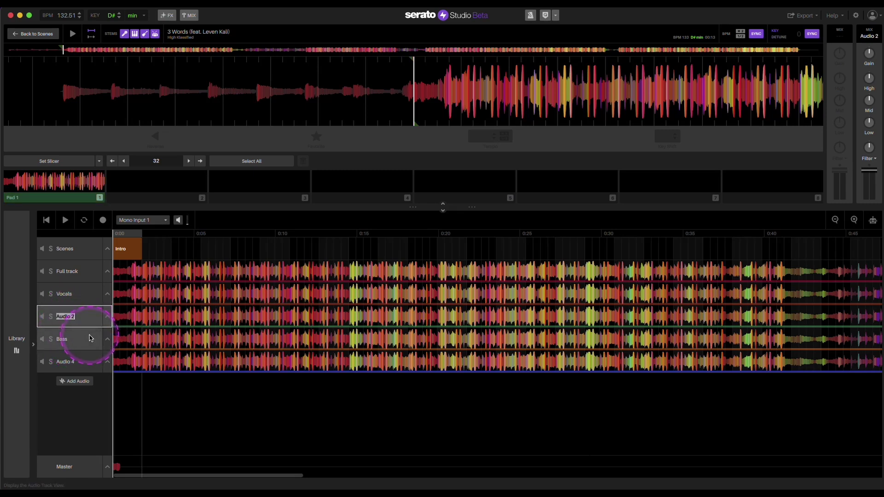
pyautogui.write('Melody')
pyautogui.rightClick(78, 362)
pyautogui.click(93, 387)
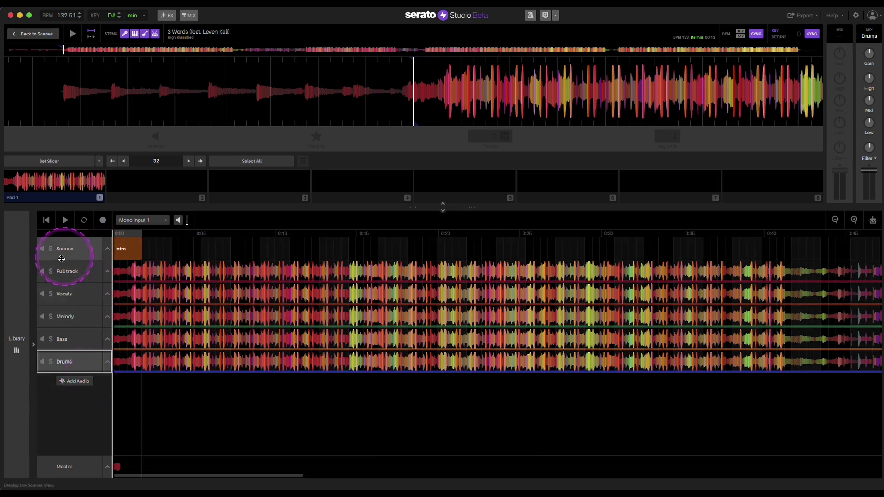
# - Mute Full track and leave only the vocal stem on the Vocals track
pyautogui.click(42, 274)
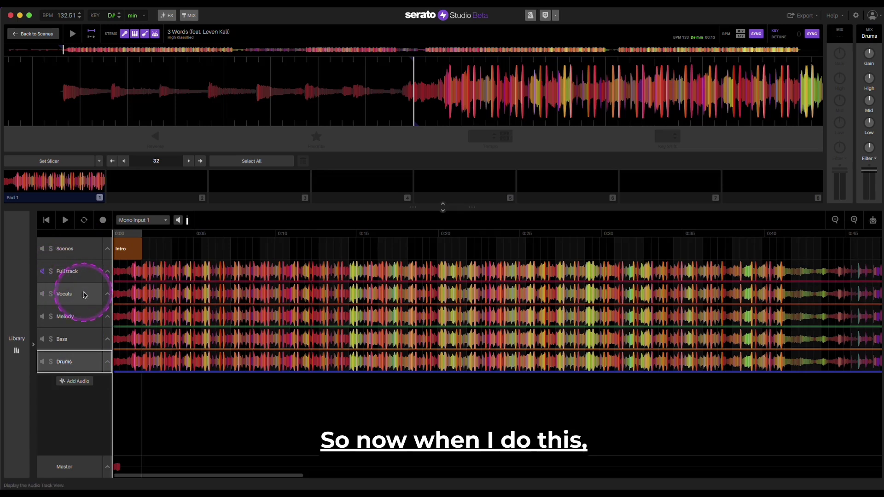
pyautogui.click(85, 296)
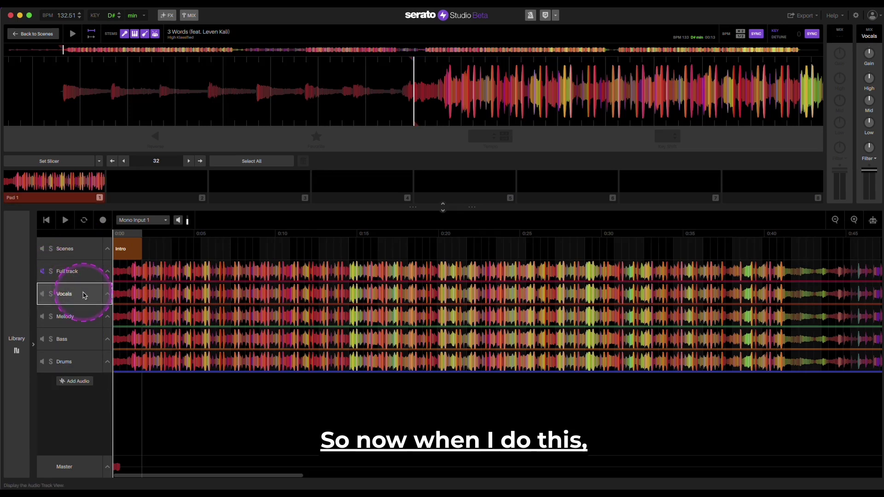
pyautogui.click(145, 33)
pyautogui.click(155, 34)
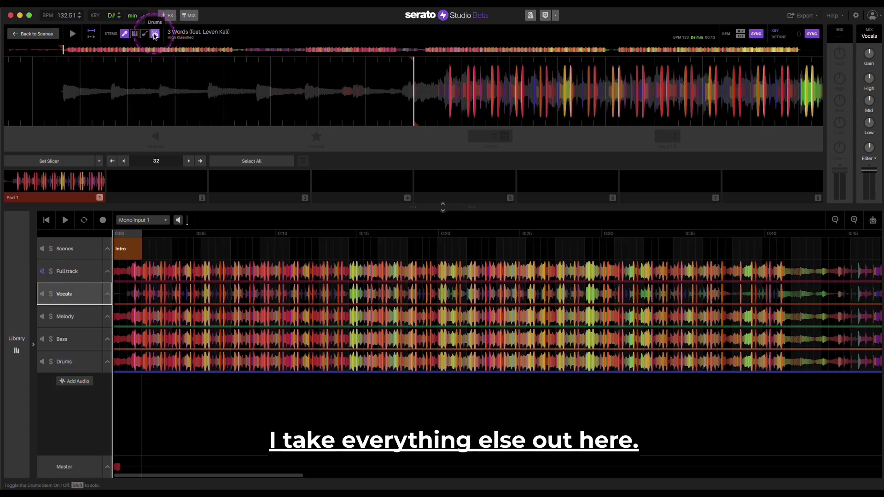
pyautogui.click(69, 258)
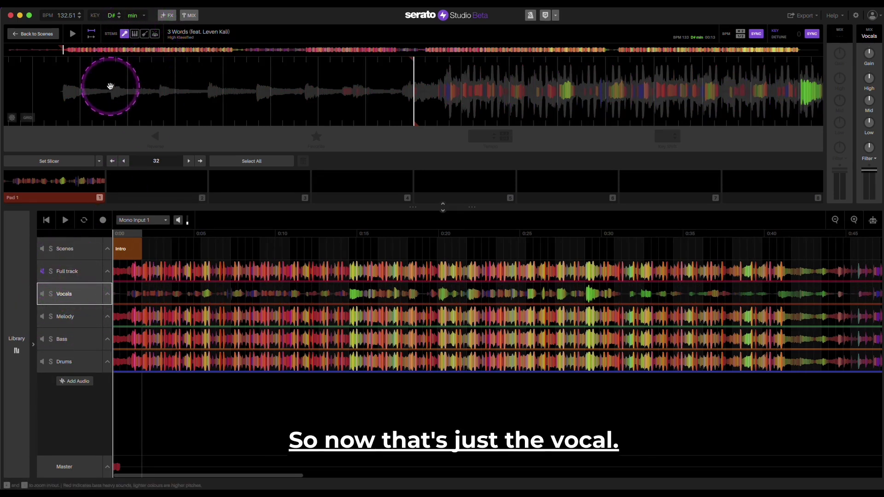
pyautogui.click(124, 35)
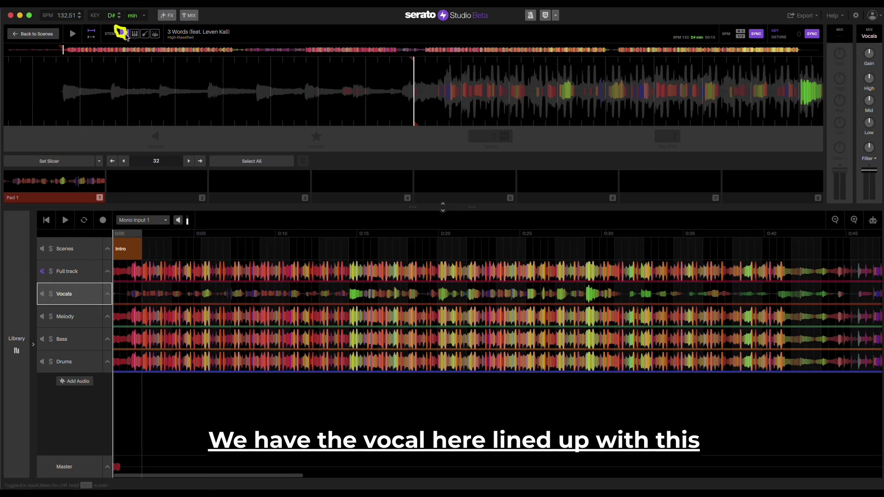
pyautogui.click(81, 296)
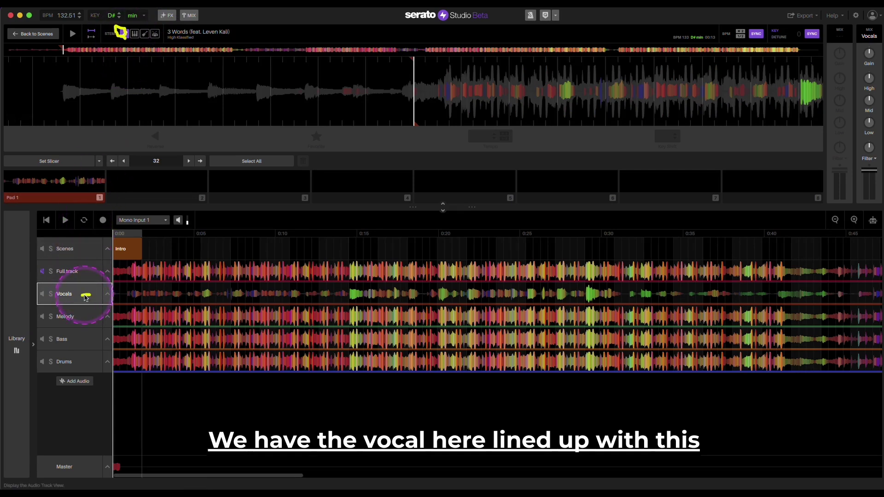
# - Turn off the vocal, bass and drums stems on the Melody track
pyautogui.click(76, 318)
pyautogui.click(132, 36)
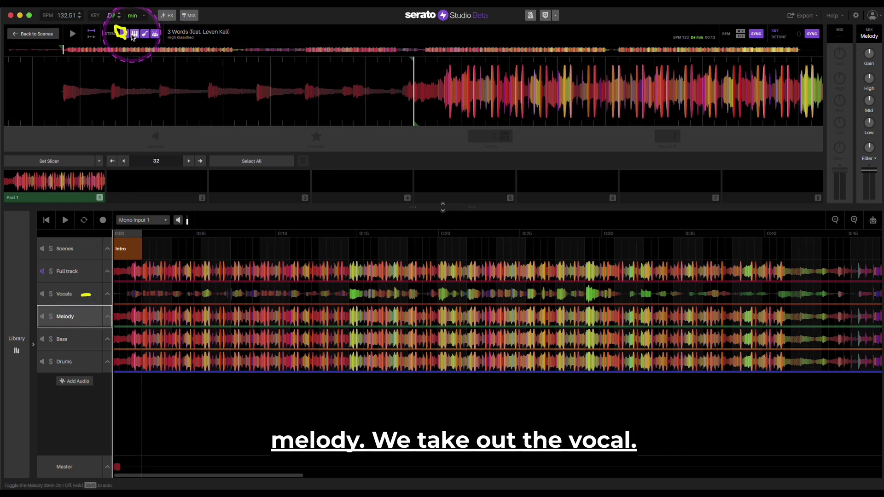
pyautogui.click(125, 36)
pyautogui.click(144, 35)
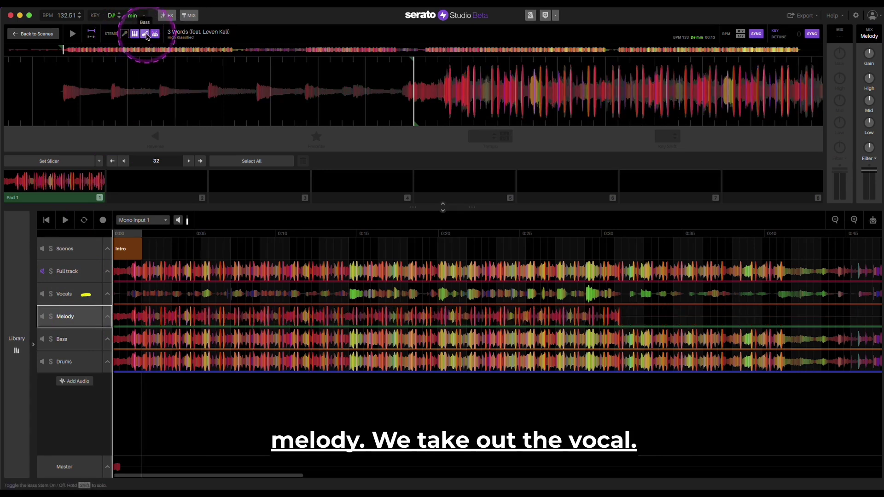
pyautogui.click(157, 34)
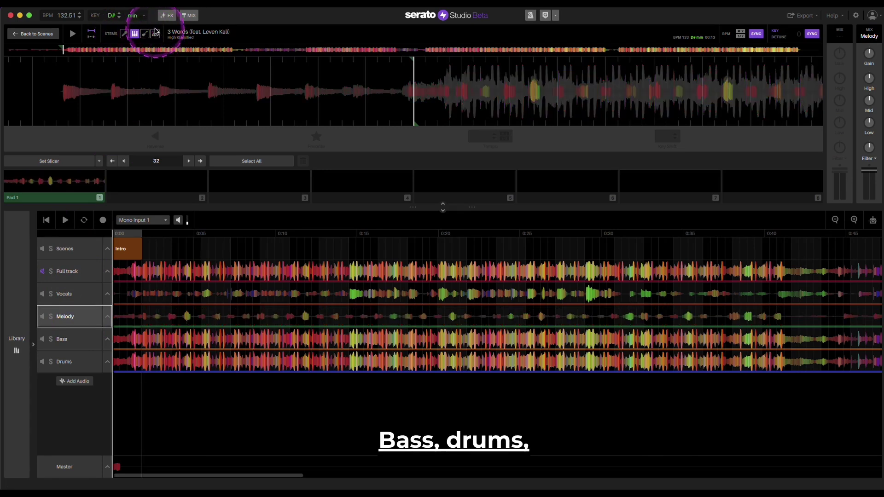
# - Keep only the bass stem on Bass and only the drums stem on Drums
pyautogui.click(69, 339)
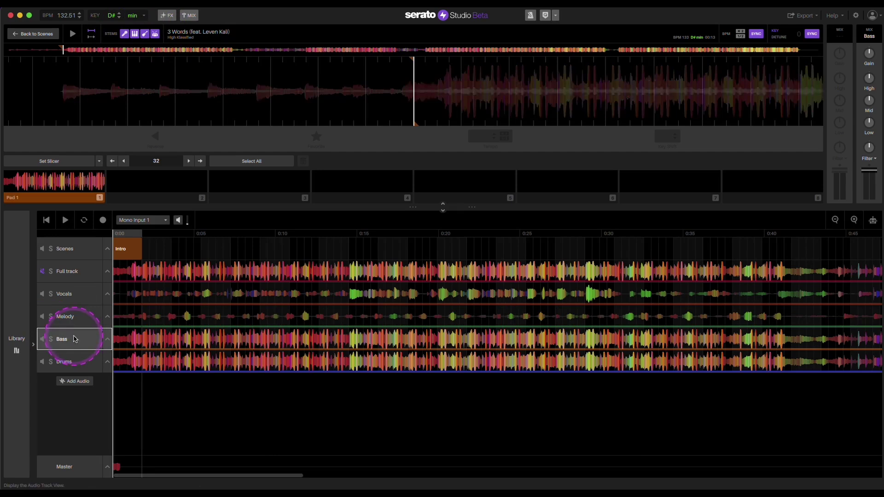
pyautogui.click(134, 34)
pyautogui.click(124, 33)
pyautogui.click(155, 34)
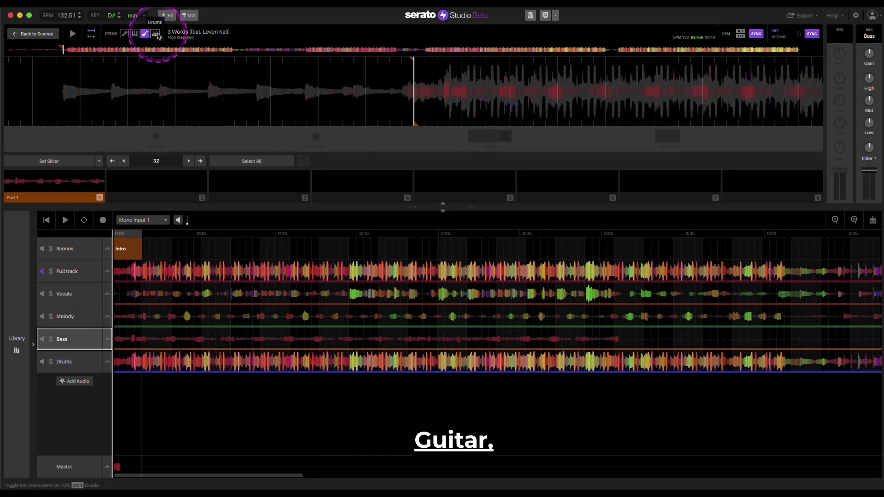
pyautogui.click(81, 362)
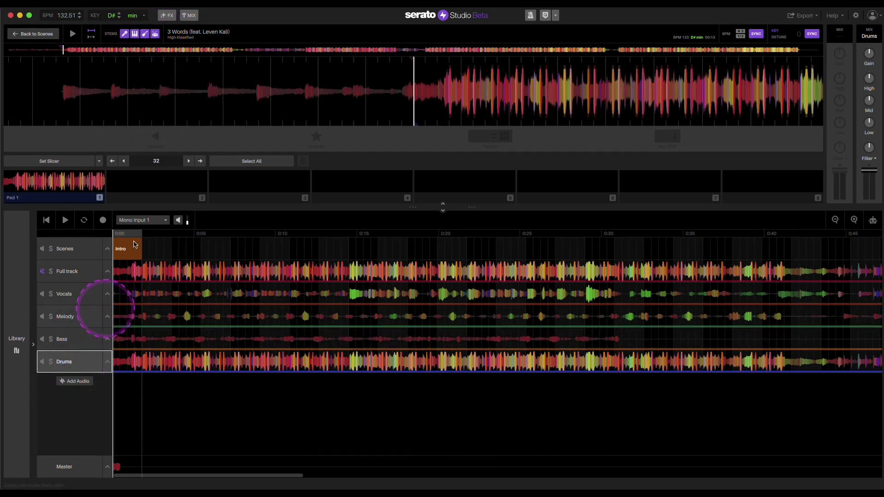
pyautogui.click(124, 33)
pyautogui.click(135, 33)
pyautogui.click(144, 33)
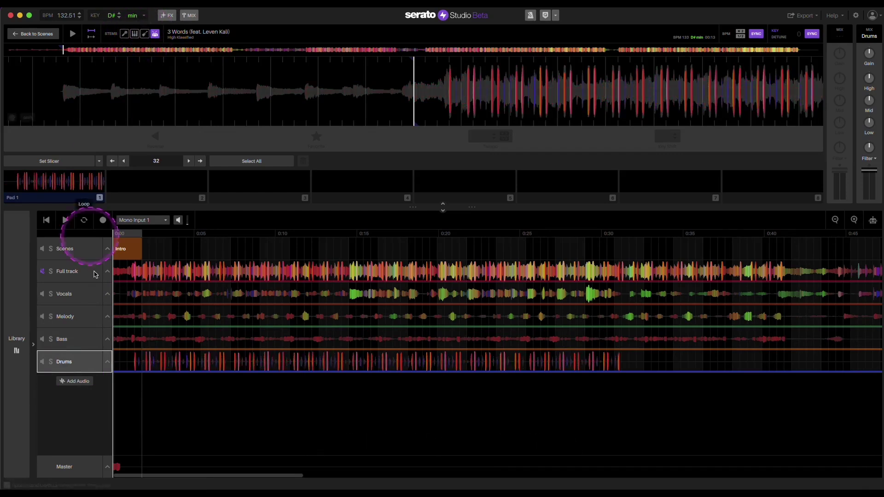
# - Play the split stems, zoom out twice to fit the song, and toggle solo on Full track
pyautogui.click(66, 221)
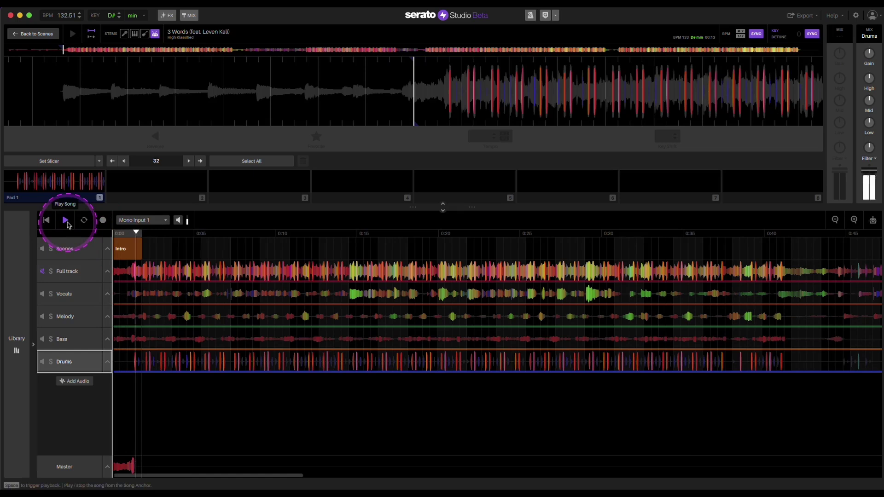
pyautogui.click(835, 220)
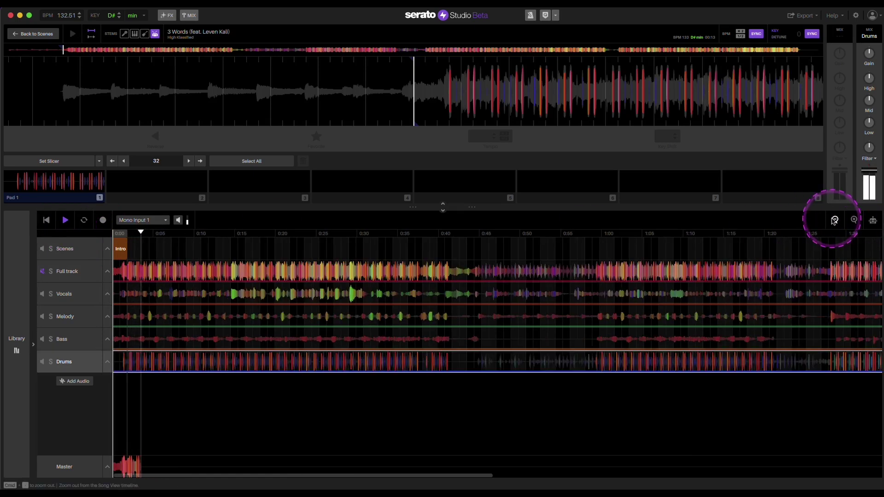
pyautogui.click(836, 220)
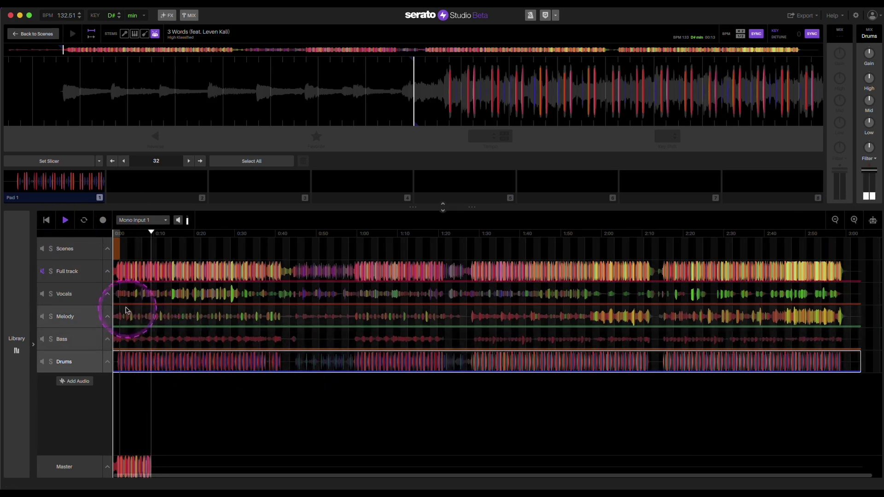
pyautogui.click(51, 272)
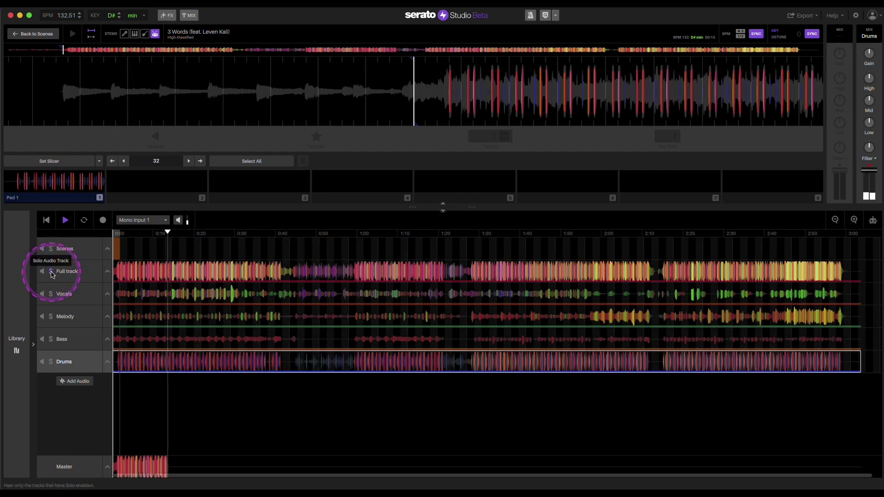
pyautogui.click(51, 274)
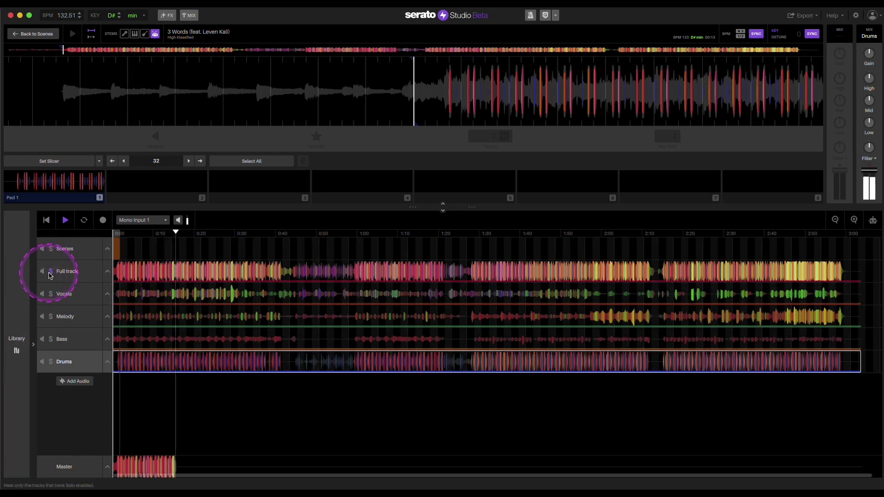
# - Remove the Full track using Delete from its header's context menu
pyautogui.rightClick(73, 272)
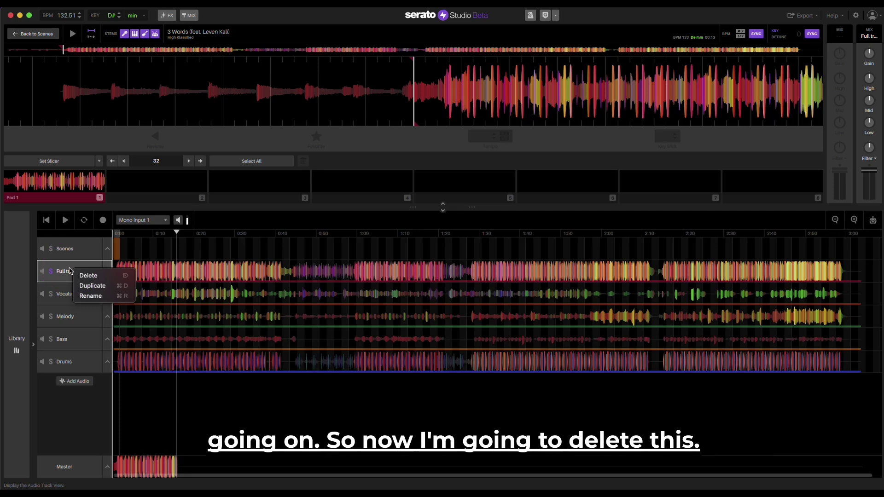
pyautogui.click(93, 276)
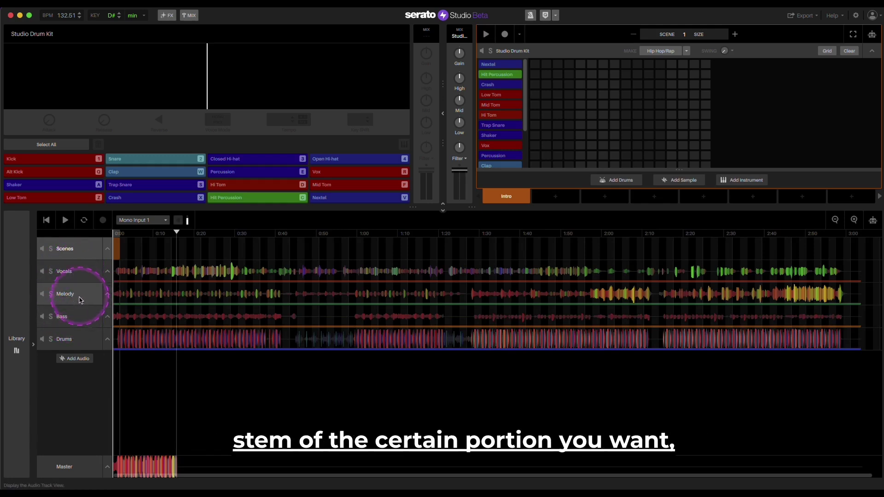
# - Mute the Drums, Bass and Melody tracks so only Vocals plays
pyautogui.click(42, 339)
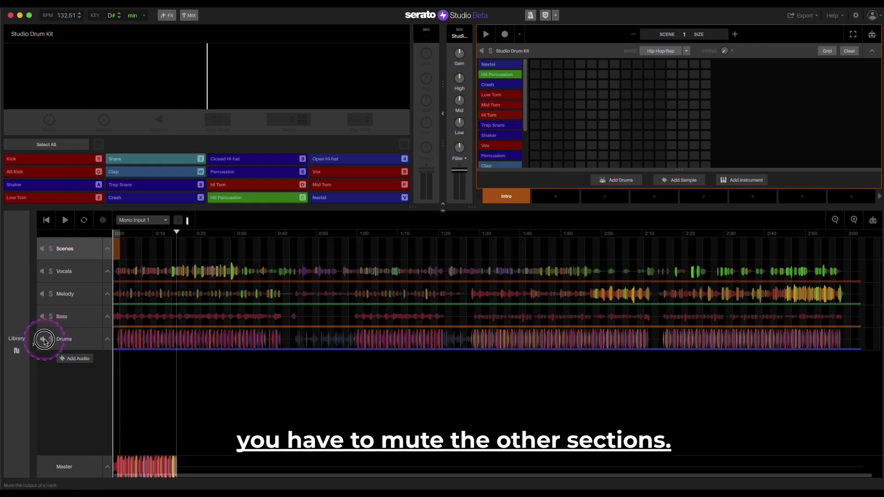
pyautogui.click(42, 316)
pyautogui.click(42, 295)
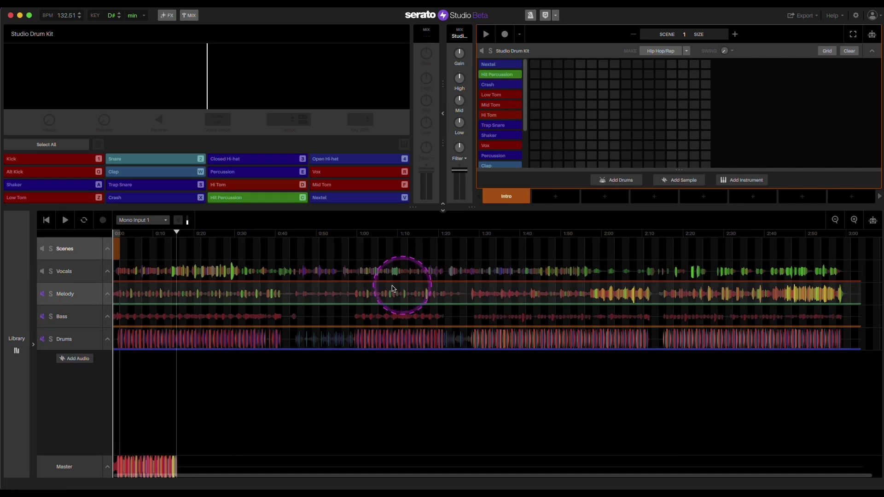
# - Open the Export Audio File settings and review the Export Stems options
pyautogui.click(802, 17)
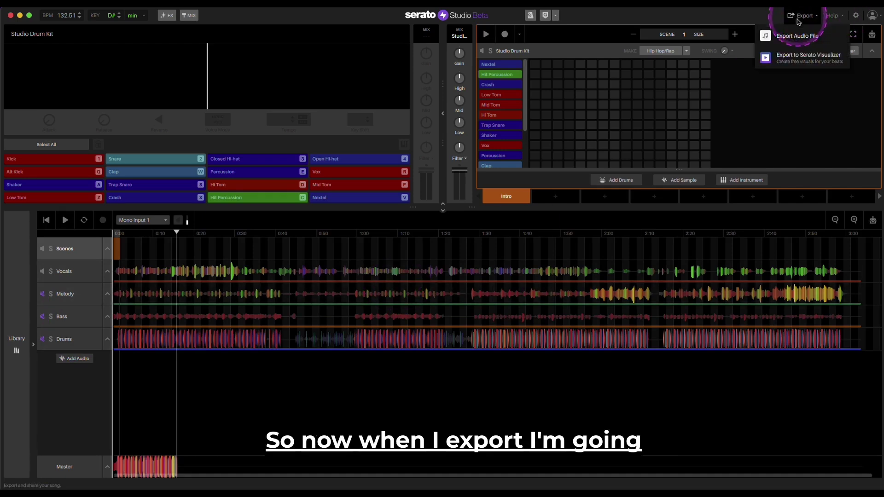
pyautogui.click(797, 35)
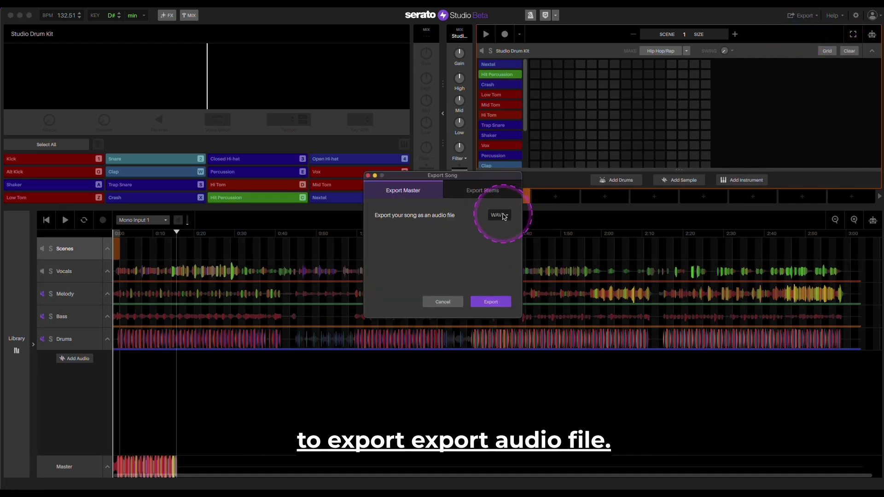
pyautogui.click(489, 192)
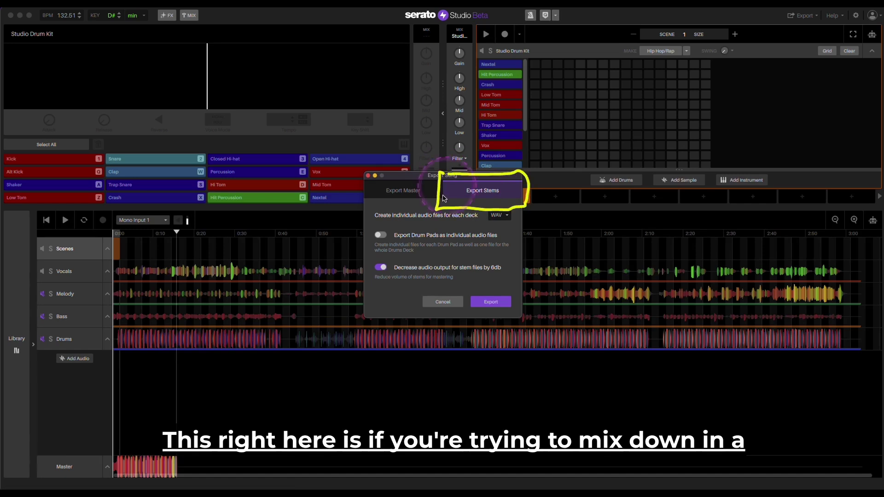
pyautogui.moveTo(449, 292)
pyautogui.mouseDown()
pyautogui.moveTo(527, 222)
pyautogui.moveTo(492, 210)
pyautogui.moveTo(406, 208)
pyautogui.mouseUp()
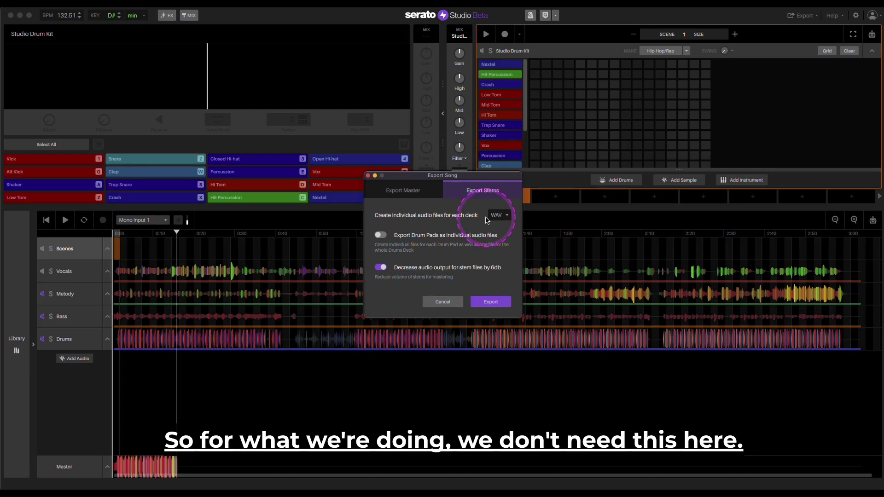
# - Set the export back to the master mix in MP3 format and start the export
pyautogui.click(413, 195)
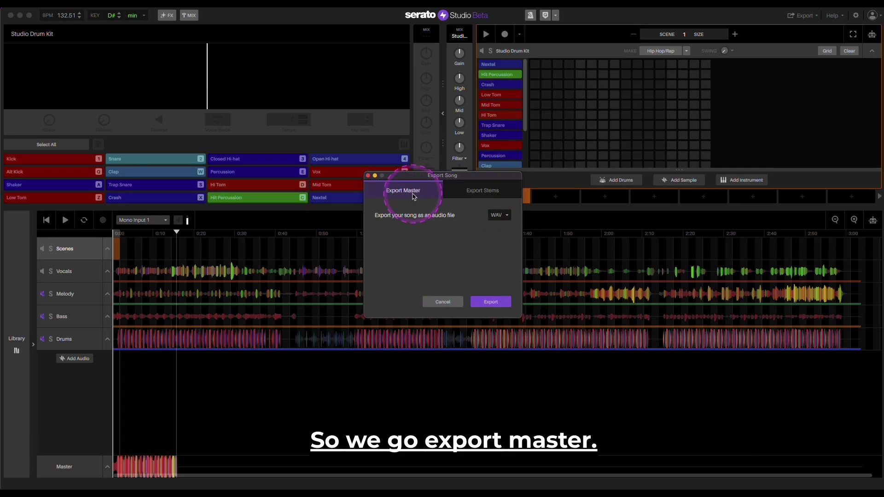
pyautogui.click(499, 215)
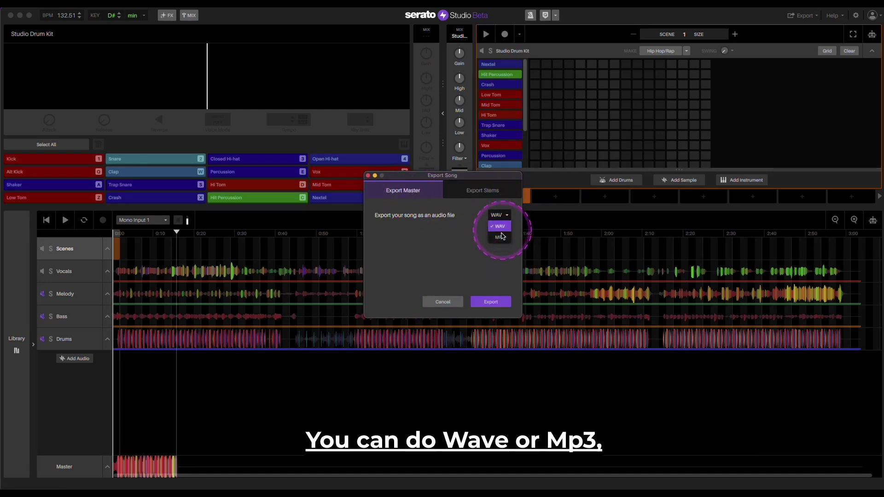
pyautogui.click(501, 237)
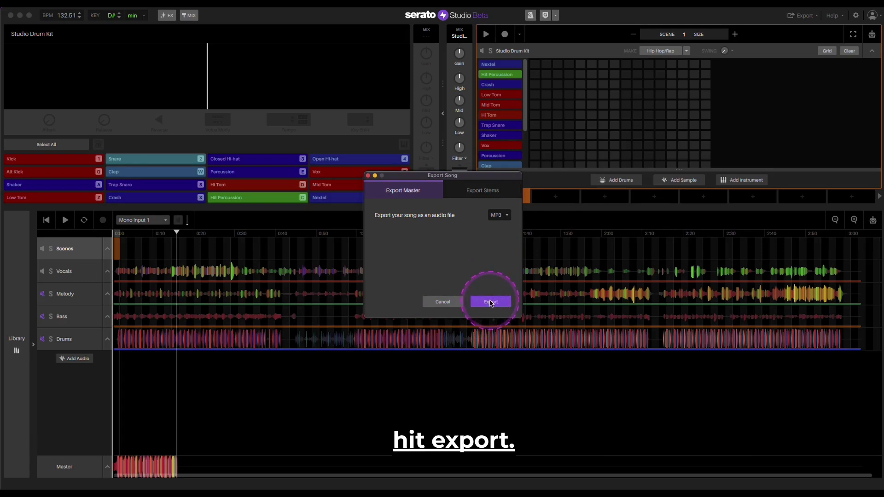
pyautogui.click(491, 302)
# - Create a 'demo stems' folder and save the export there as 'Vocal only'
pyautogui.click(214, 386)
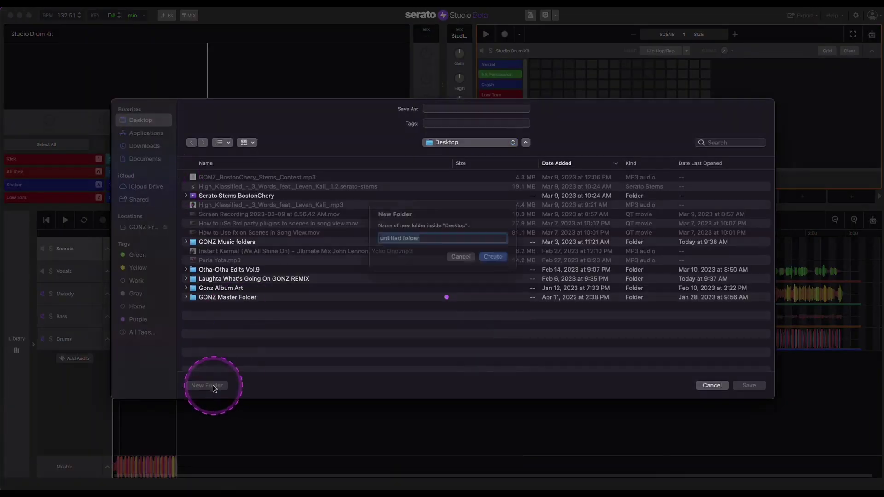
pyautogui.write('d')
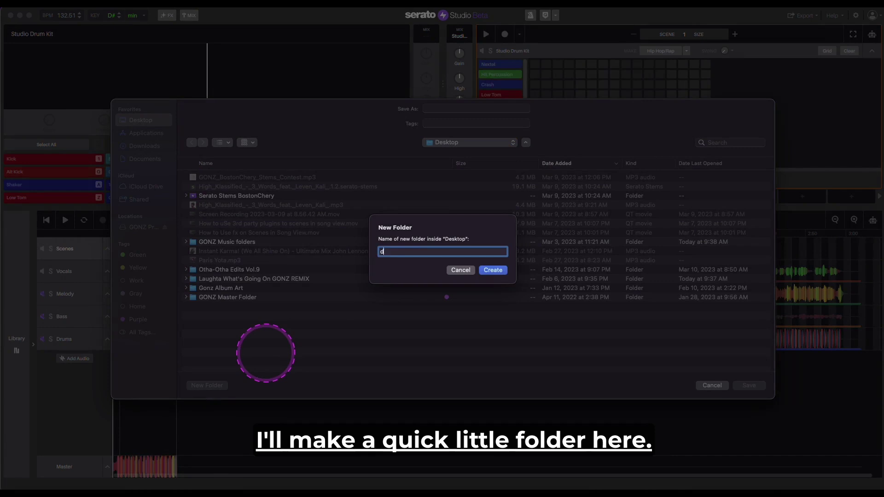
pyautogui.write('emo stems')
pyautogui.press('Return')
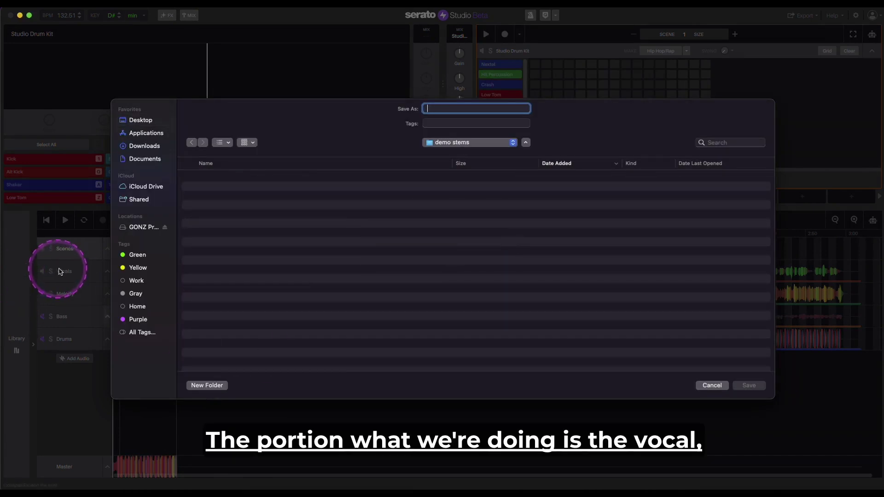
pyautogui.write('Vocal')
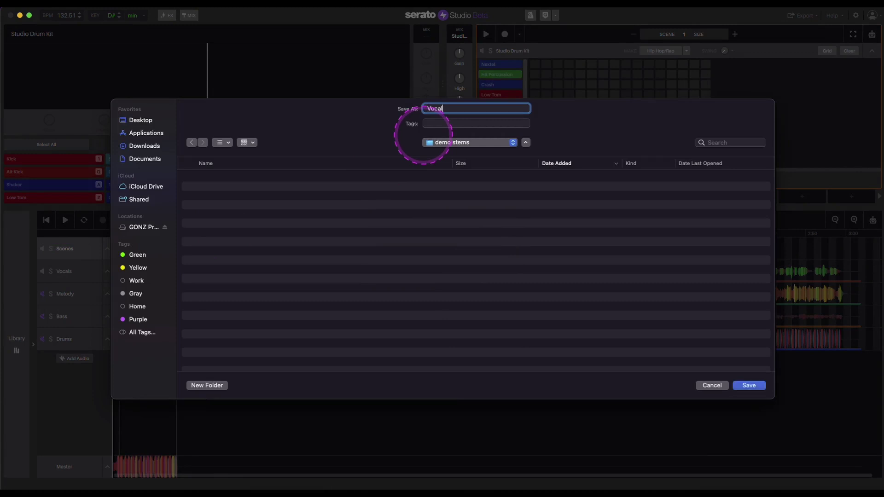
pyautogui.write(' only')
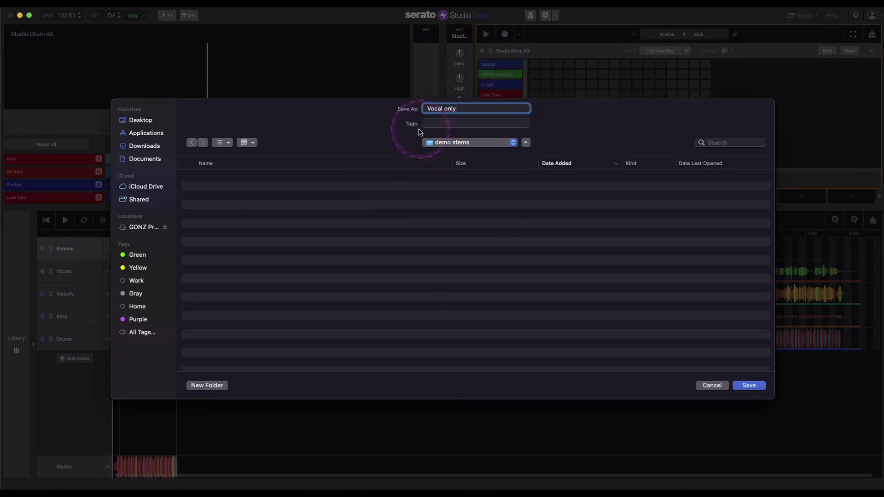
pyautogui.click(739, 385)
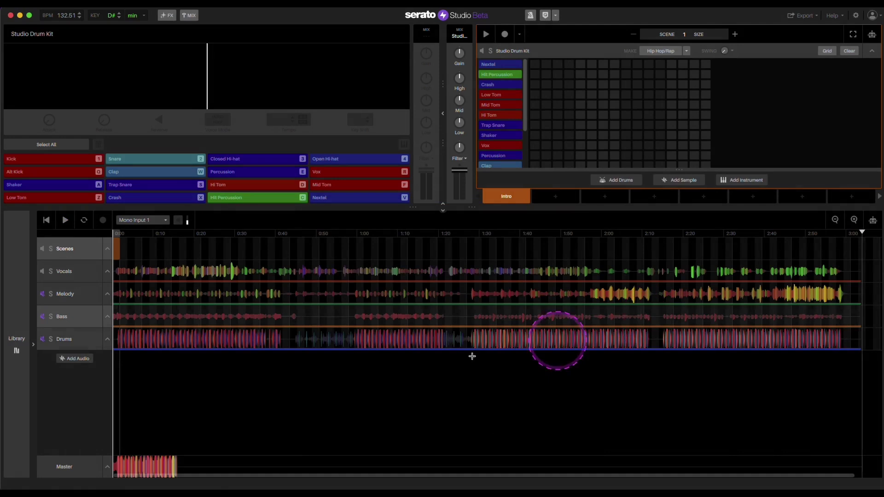
# - Preview Vocal only.mp3 in Desktop > demo stems in Finder, then close Finder
pyautogui.click(256, 474)
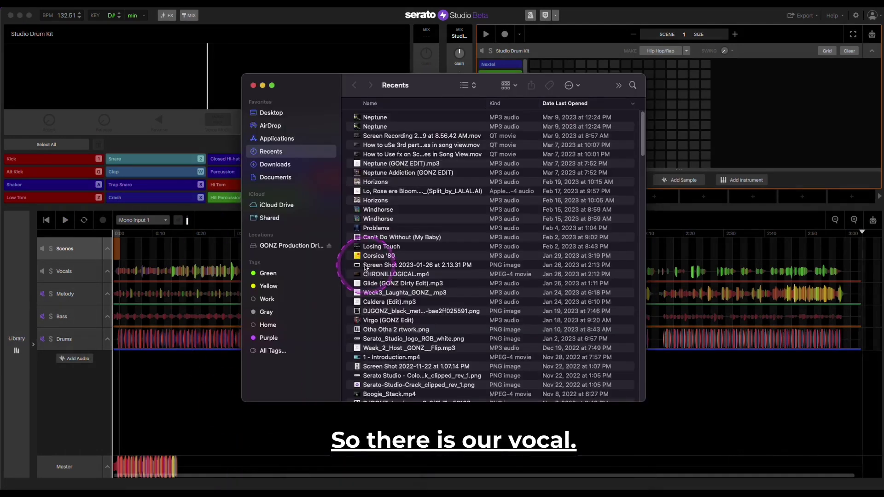
pyautogui.click(267, 114)
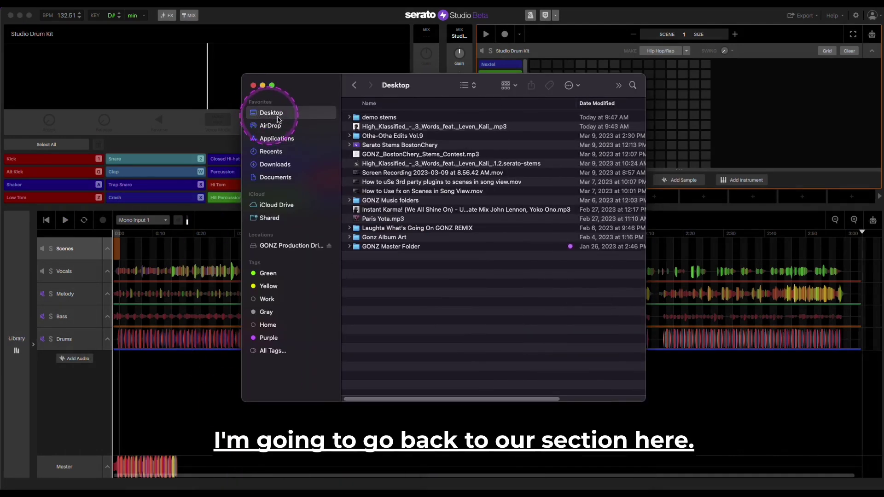
pyautogui.doubleClick(396, 117)
pyautogui.click(395, 117)
pyautogui.press('space')
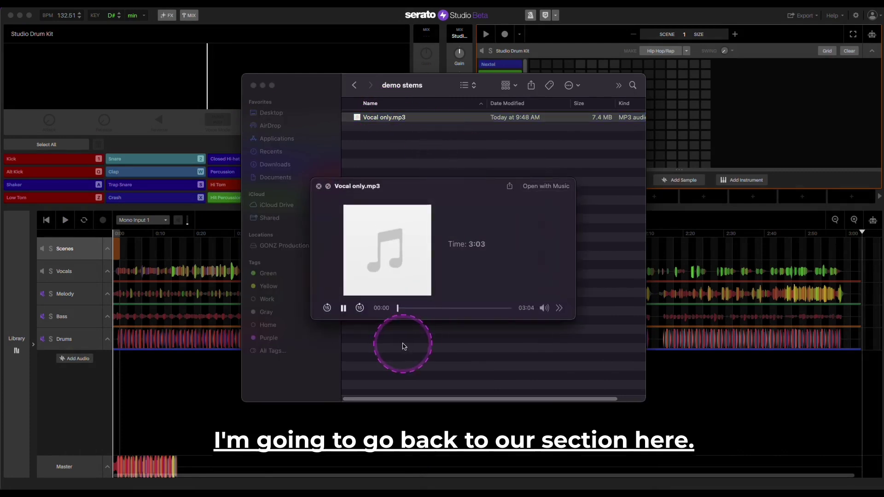
pyautogui.click(414, 311)
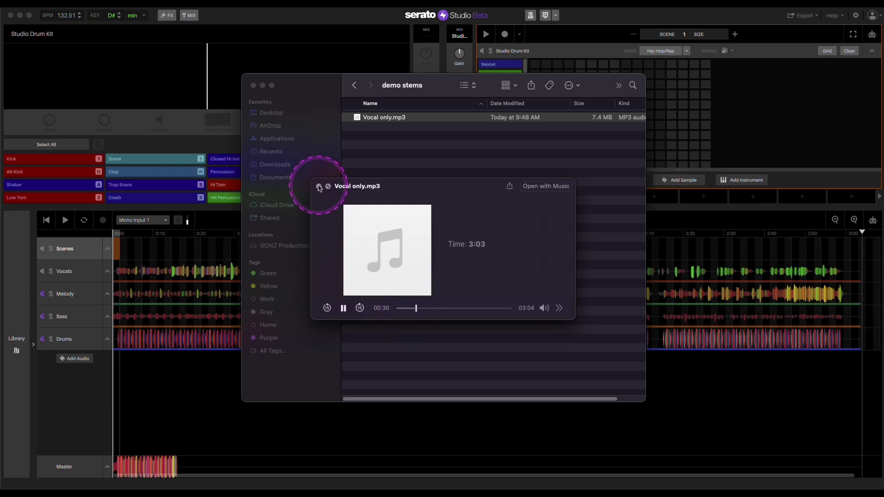
pyautogui.click(318, 187)
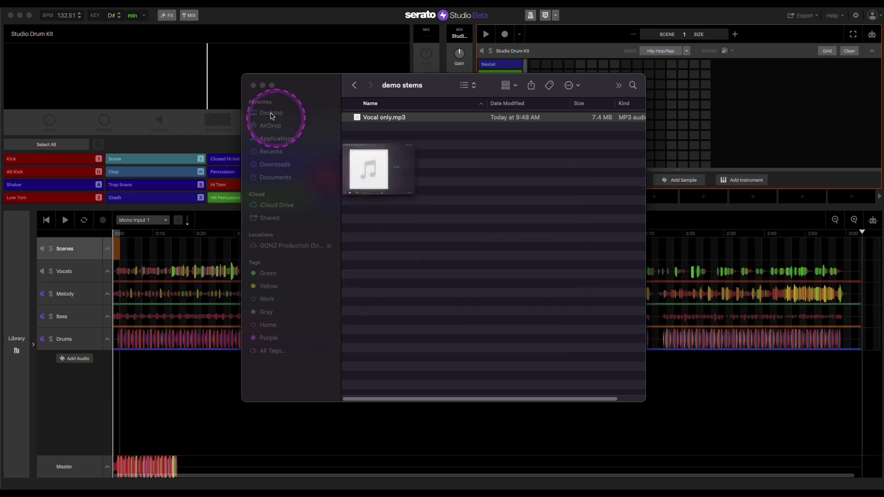
pyautogui.click(254, 86)
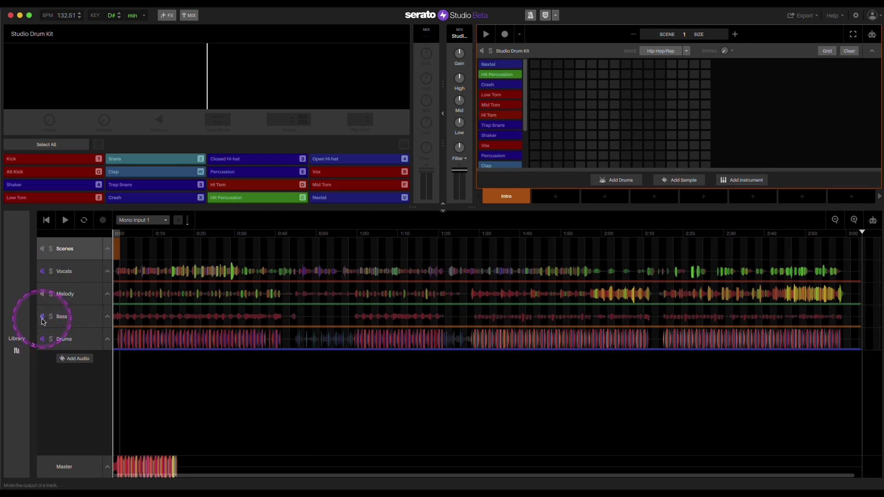
# - Export the melody-only mix as an MP3 named melody into demo stems
pyautogui.click(814, 17)
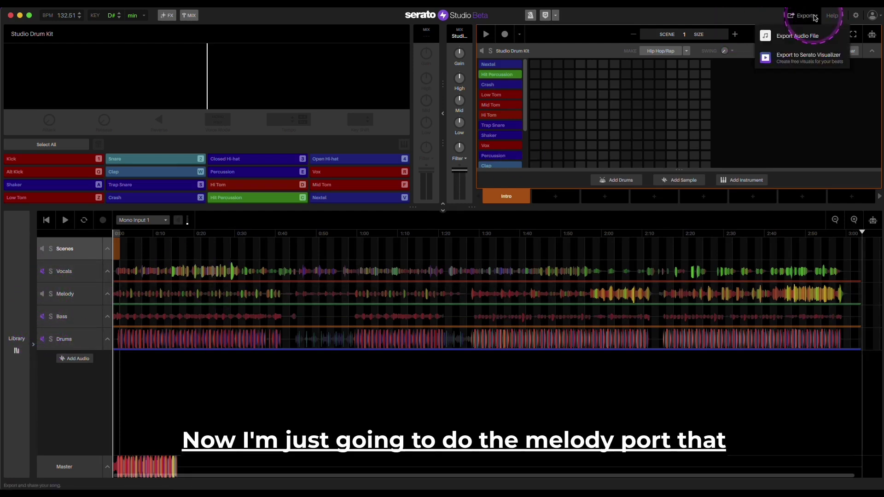
pyautogui.click(792, 35)
pyautogui.click(491, 302)
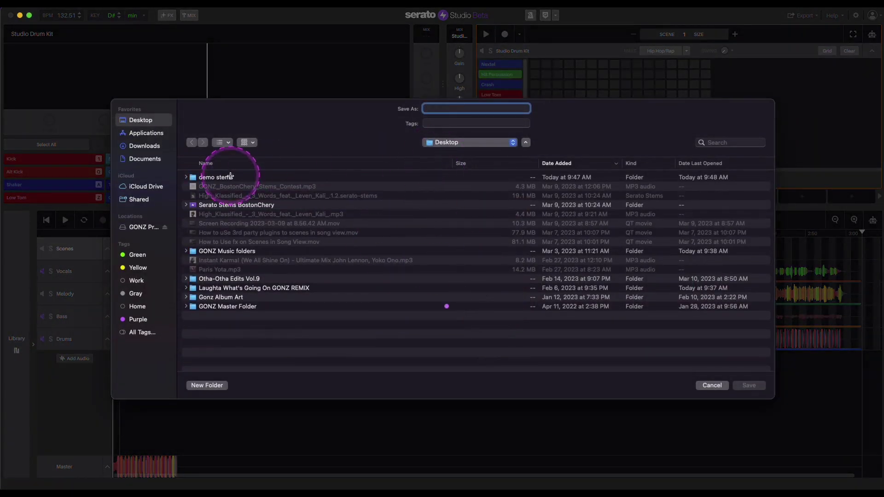
pyautogui.doubleClick(231, 177)
pyautogui.click(476, 108)
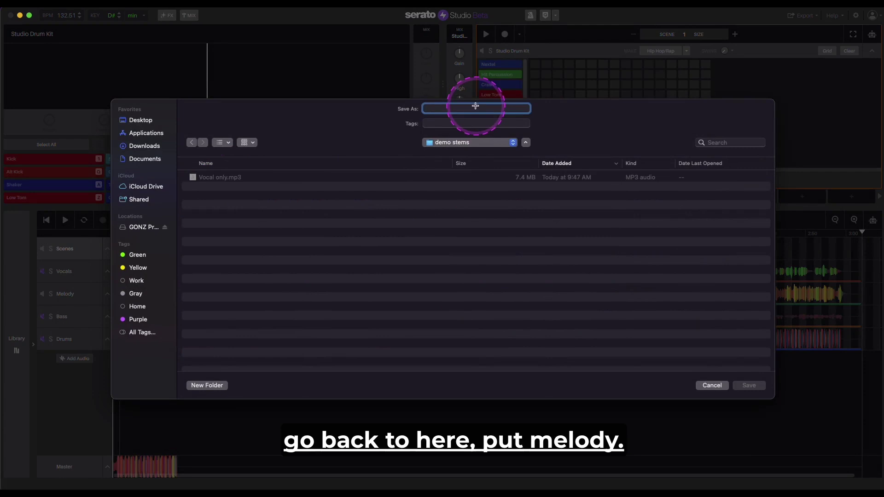
pyautogui.write('meoldy')
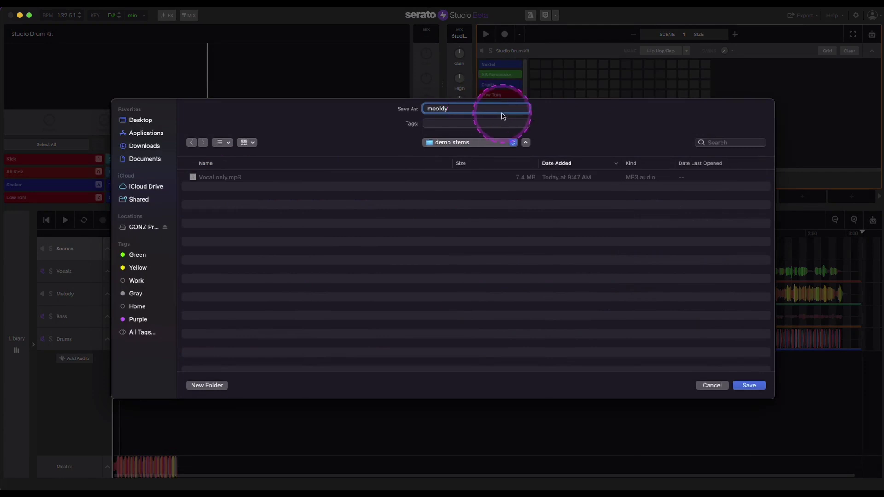
pyautogui.write('lo')
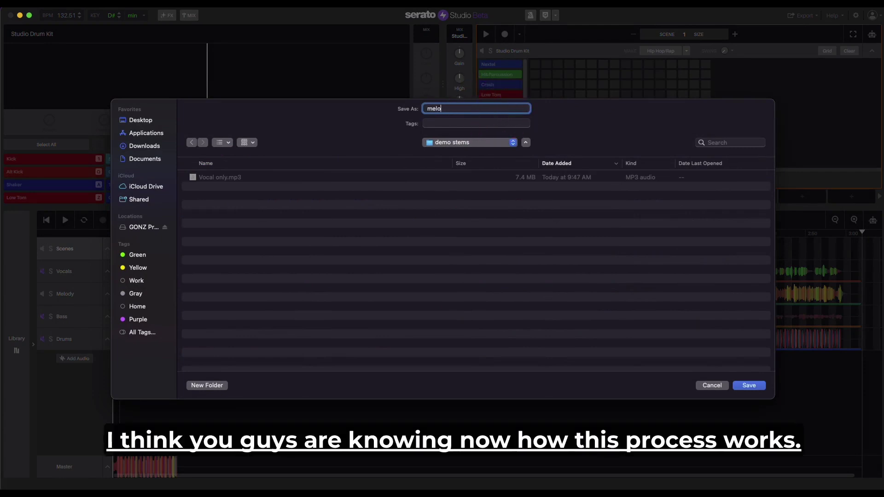
pyautogui.click(747, 385)
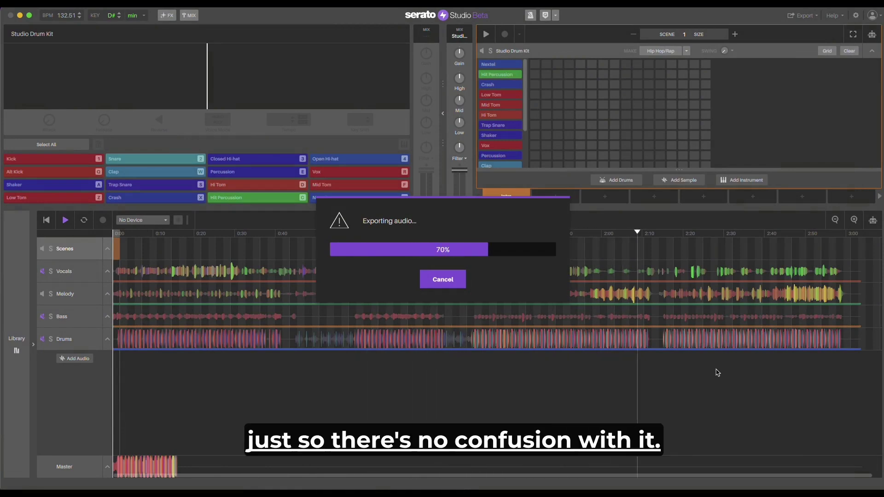
pyautogui.click(717, 374)
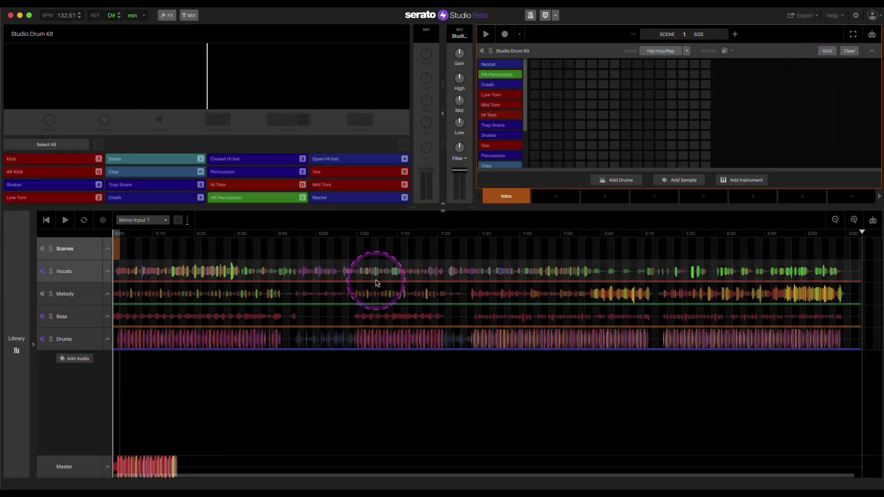
# - Mute Melody and export the bass-only mix as 'bass' MP3 into demo stems
pyautogui.click(42, 294)
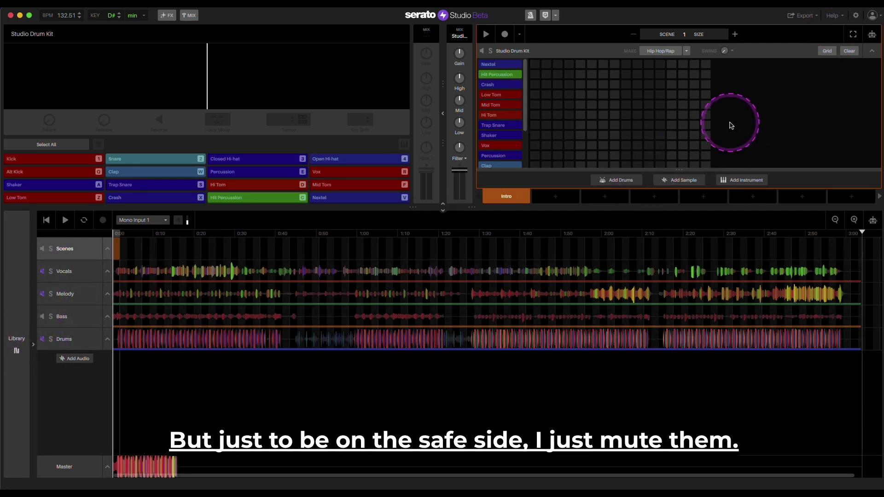
pyautogui.click(805, 15)
pyautogui.click(797, 36)
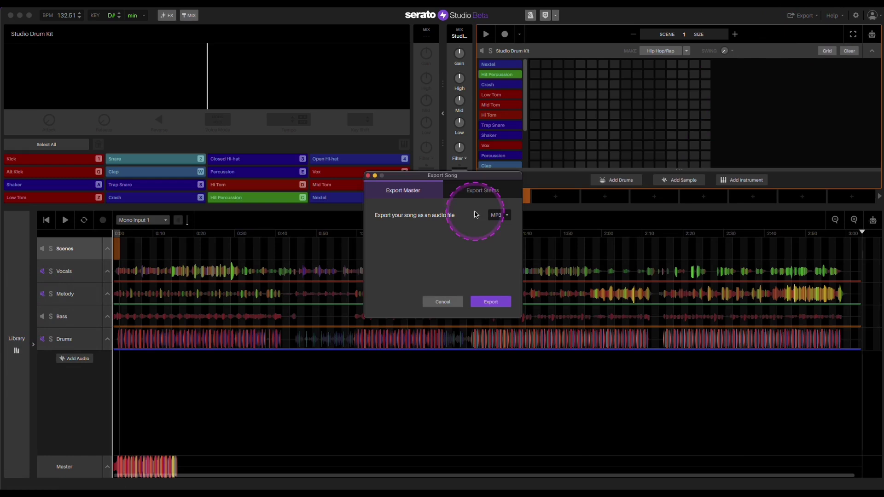
pyautogui.click(486, 301)
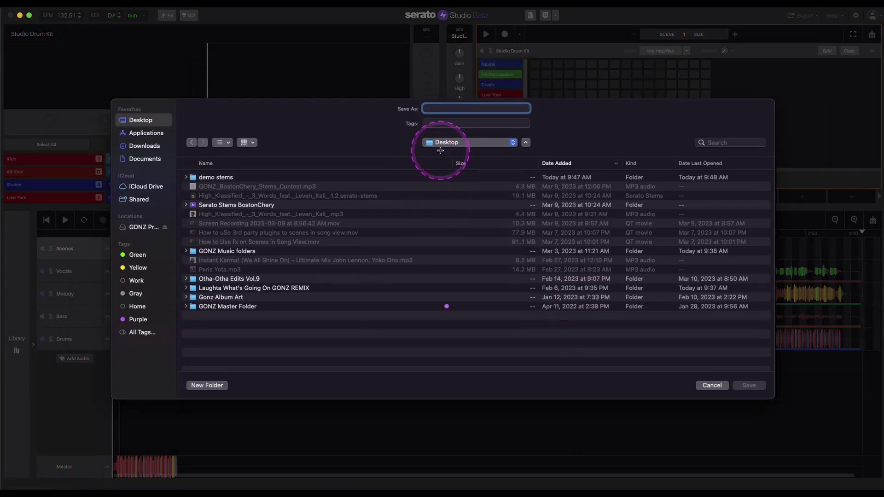
pyautogui.click(227, 178)
pyautogui.doubleClick(227, 177)
pyautogui.click(435, 108)
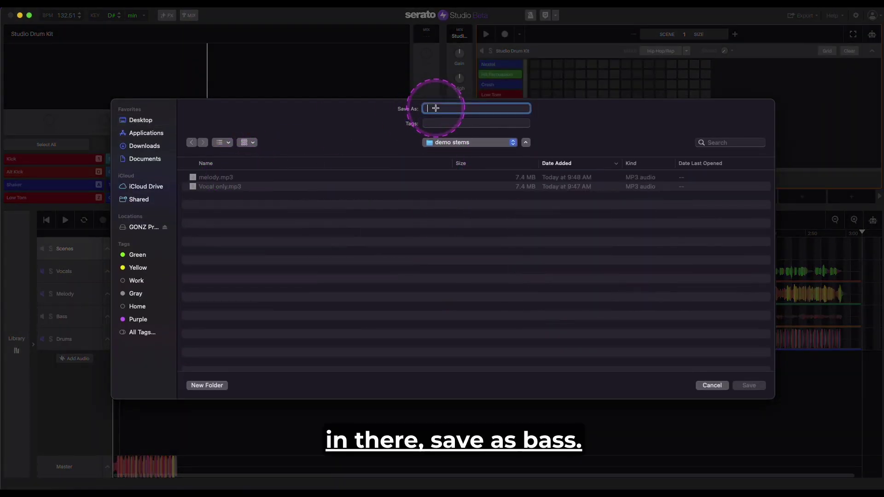
pyautogui.write('bass')
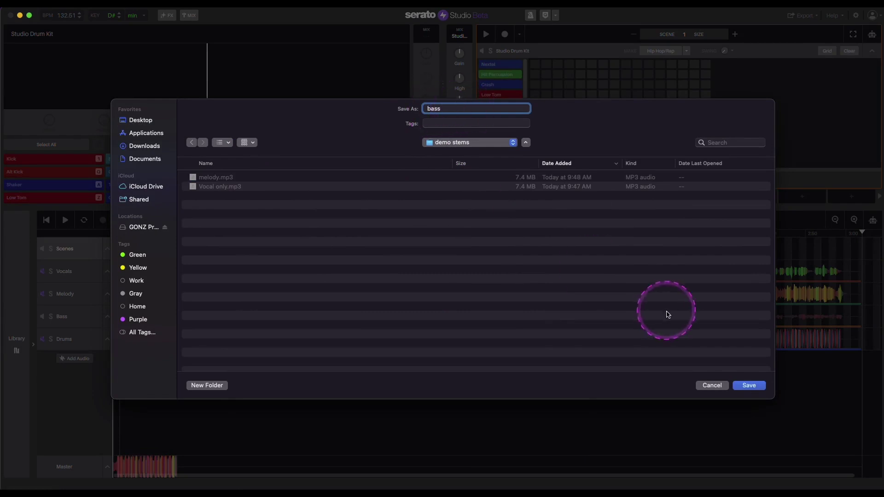
pyautogui.click(745, 385)
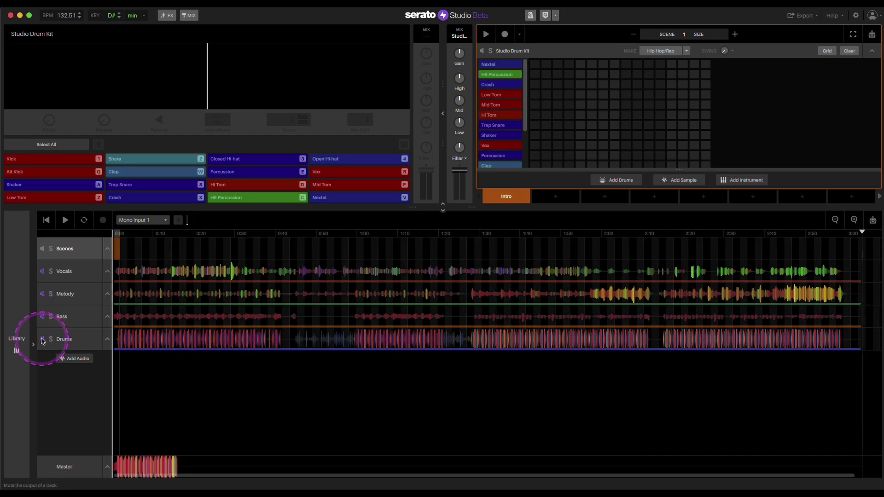
# - Export the drums-only mix as 'drums' MP3 into the demo stems folder
pyautogui.click(813, 16)
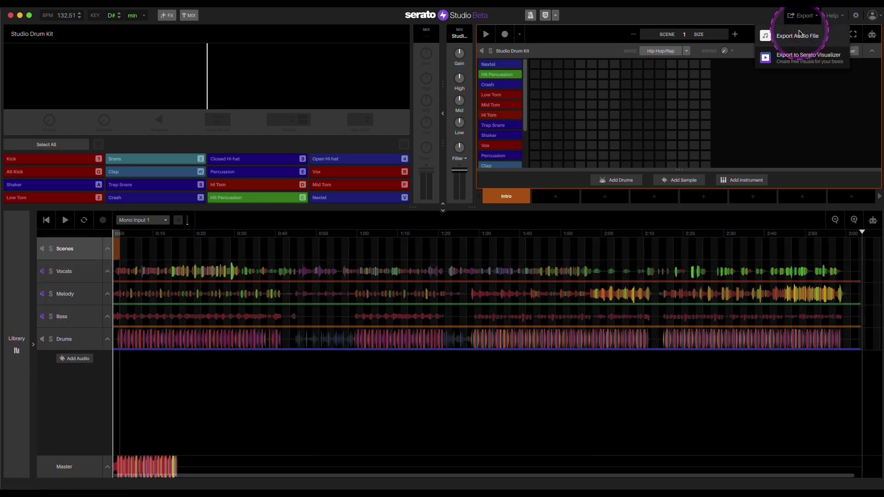
pyautogui.click(804, 35)
pyautogui.click(508, 301)
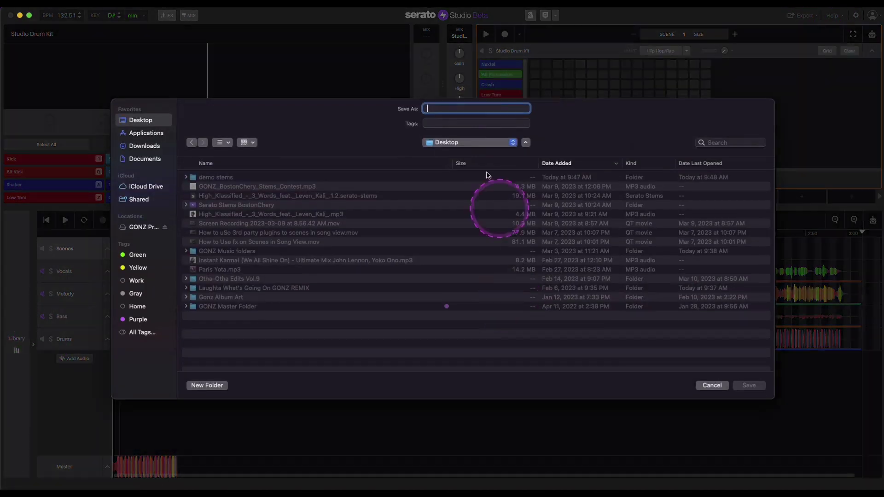
pyautogui.doubleClick(202, 175)
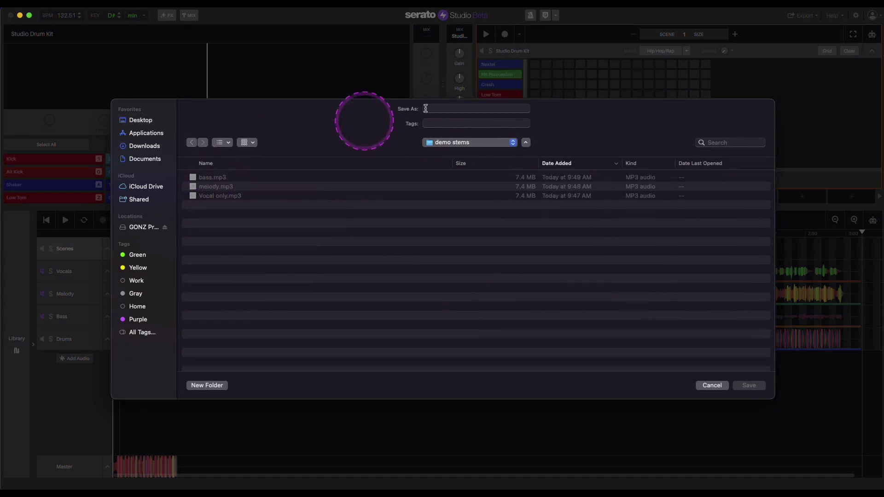
pyautogui.click(461, 107)
pyautogui.write('drums')
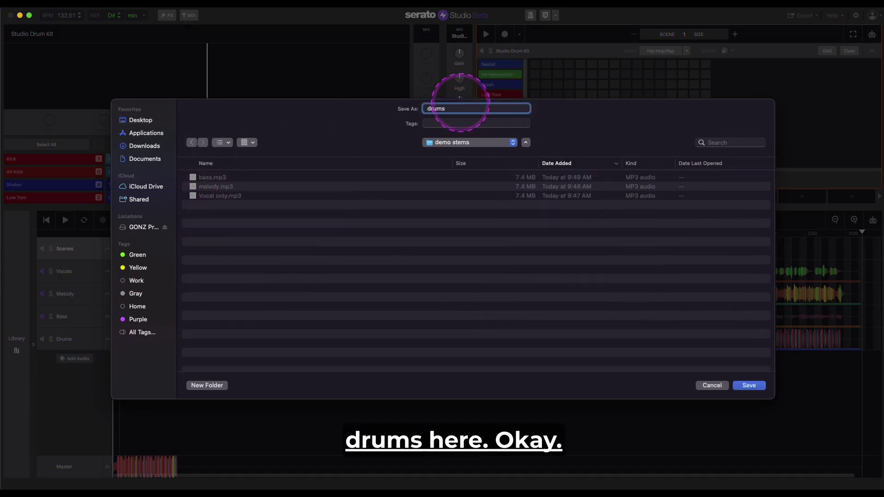
pyautogui.press('Return')
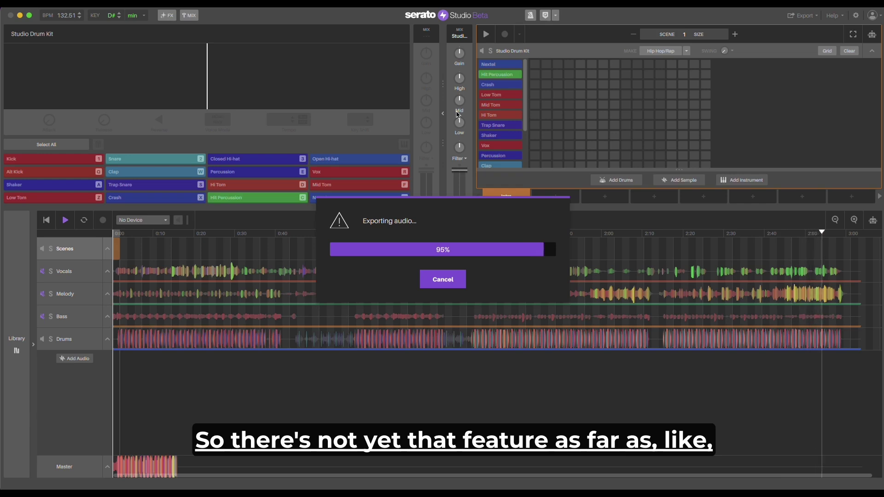
pyautogui.click(459, 115)
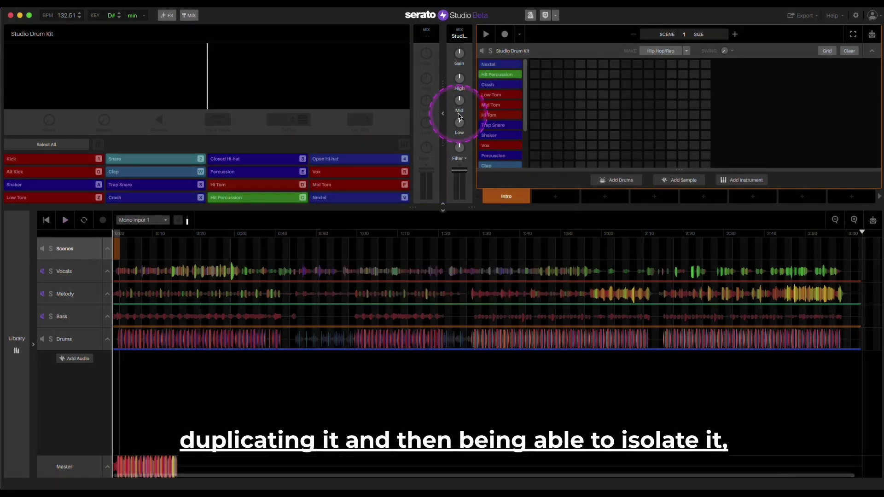
pyautogui.moveTo(460, 119)
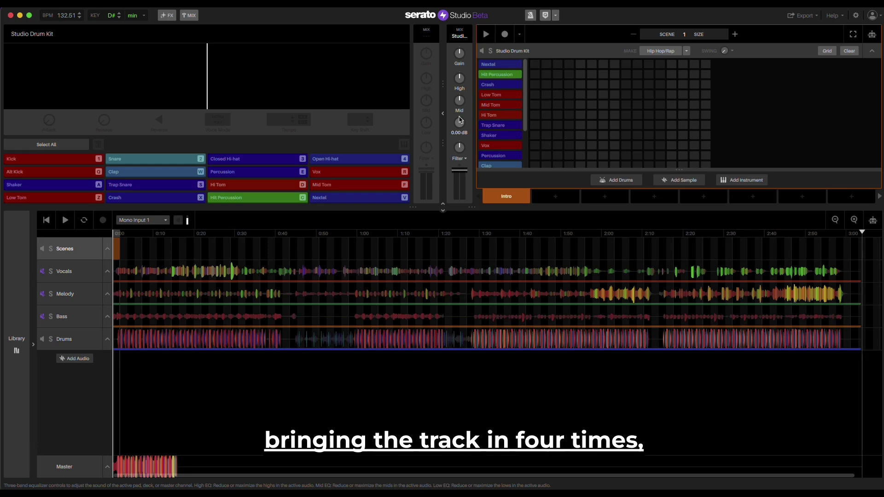
pyautogui.click(462, 120)
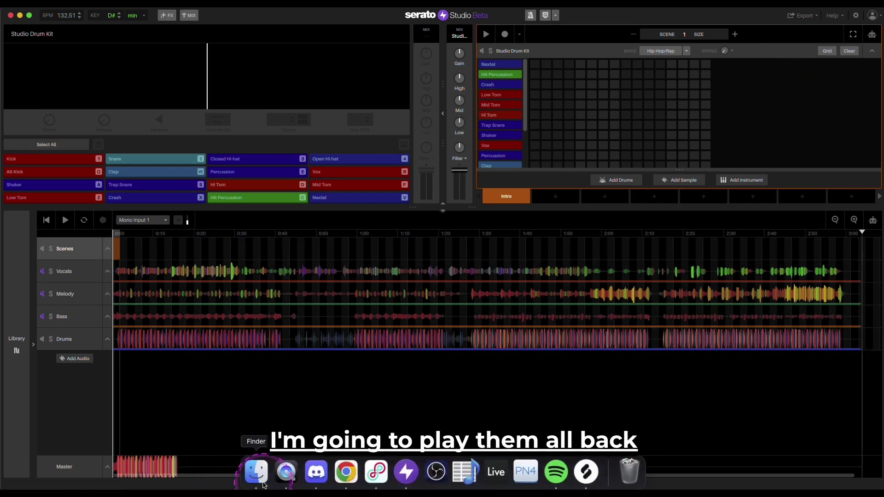
# - Open Desktop > demo stems in Finder and preview drums.mp3
pyautogui.click(257, 476)
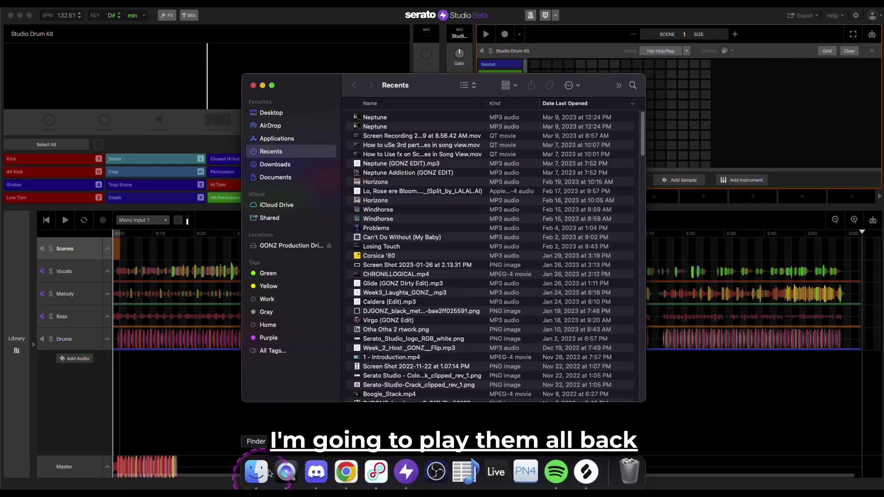
pyautogui.click(284, 115)
pyautogui.doubleClick(426, 118)
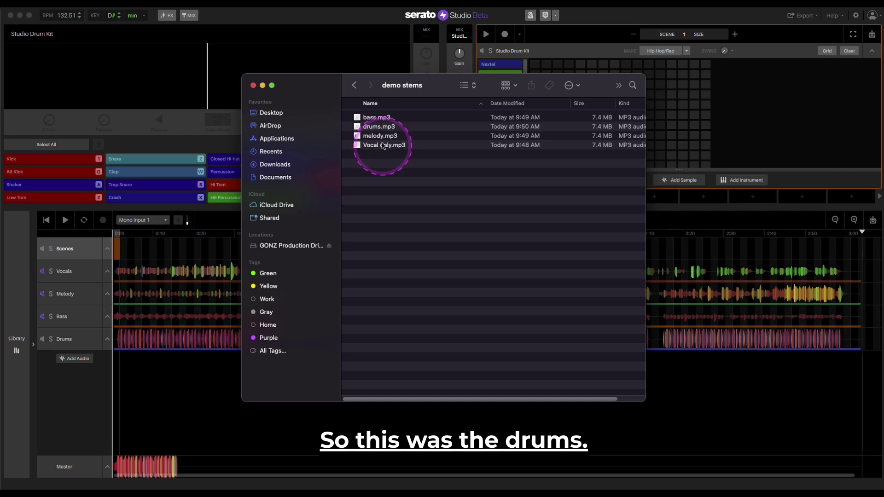
pyautogui.click(379, 126)
pyautogui.press('space')
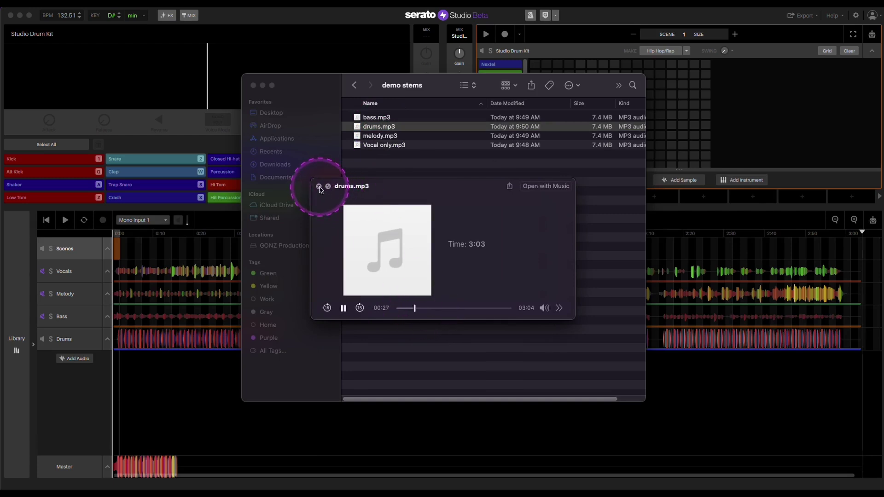
# - Preview melody.mp3, Vocal only.mp3 and bass.mp3, then close the preview
pyautogui.click(380, 135)
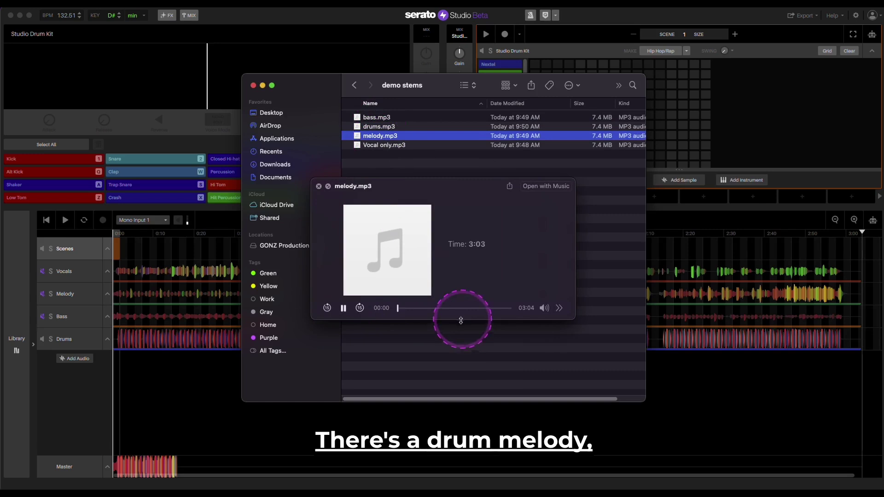
pyautogui.click(430, 309)
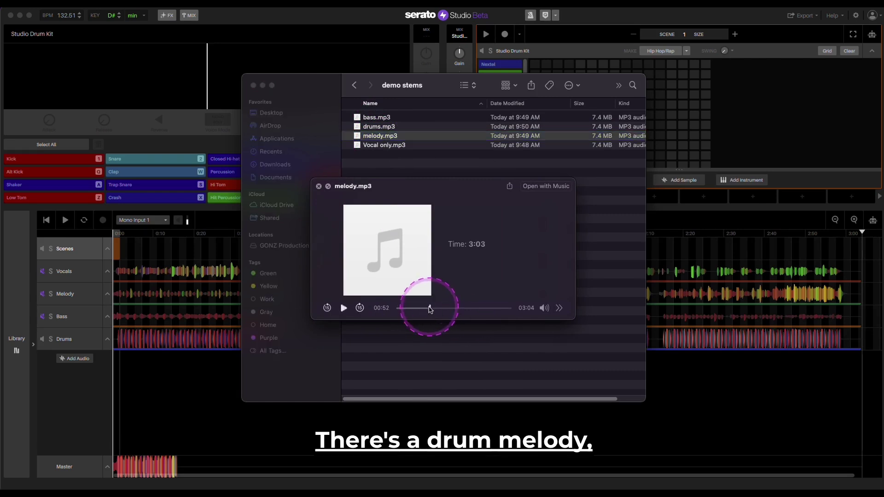
pyautogui.click(396, 148)
pyautogui.press('Down')
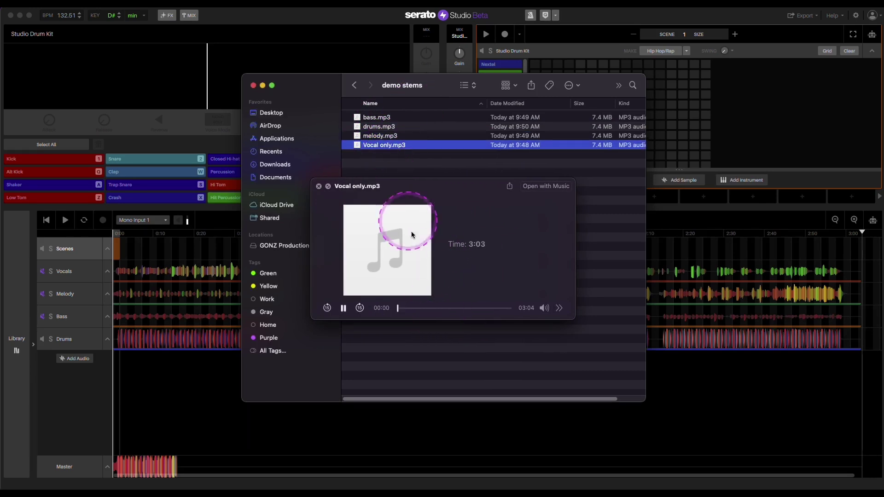
pyautogui.click(444, 308)
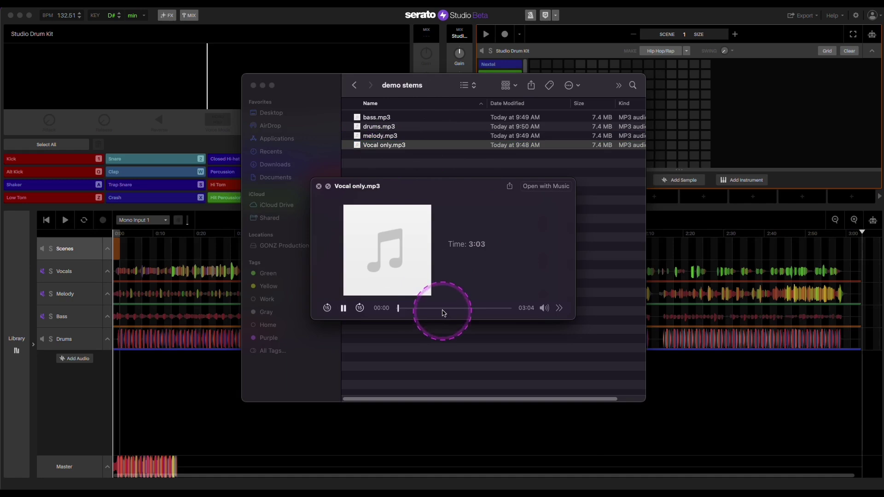
pyautogui.click(378, 120)
pyautogui.click(375, 118)
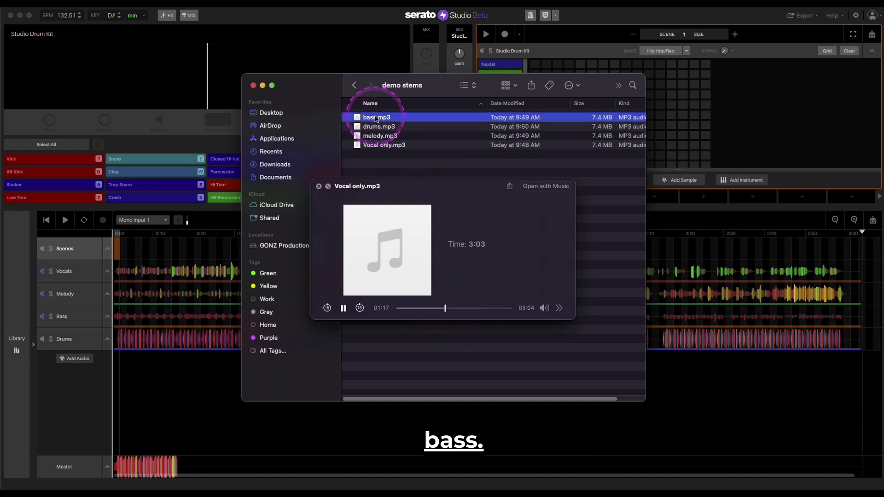
pyautogui.click(424, 308)
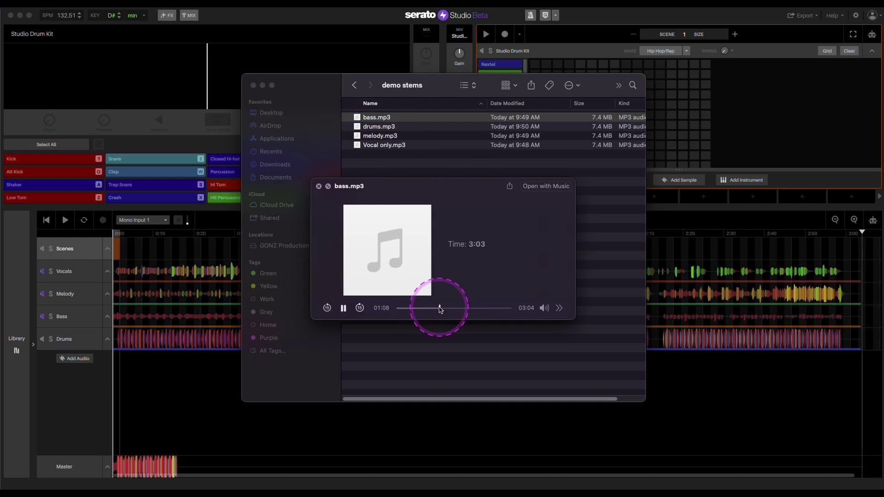
pyautogui.click(319, 186)
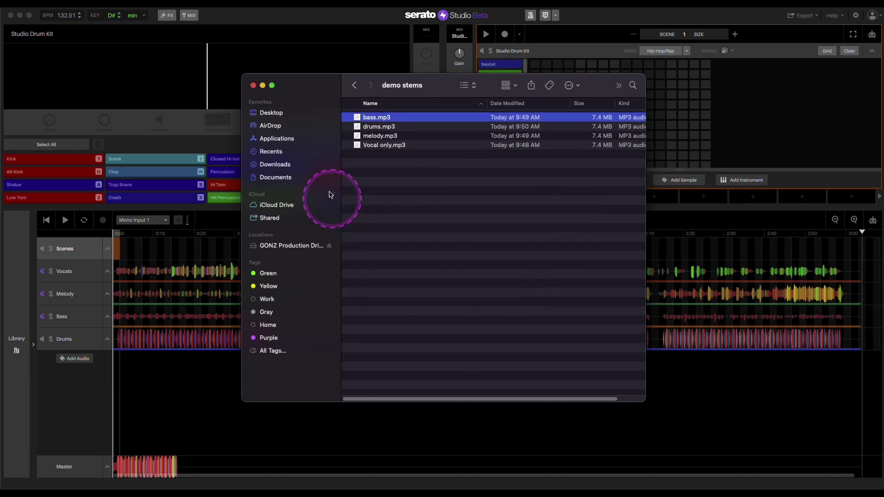
# - Close the demo stems Finder window to return to the Serato Studio project
pyautogui.click(253, 86)
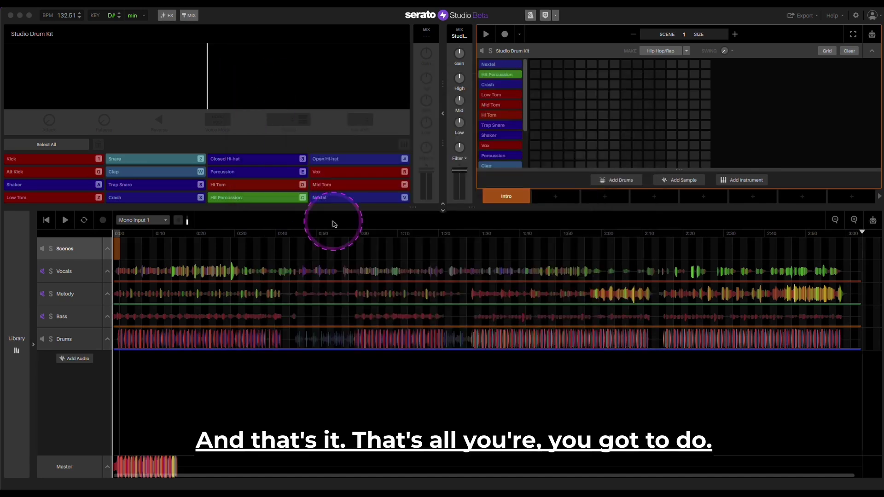